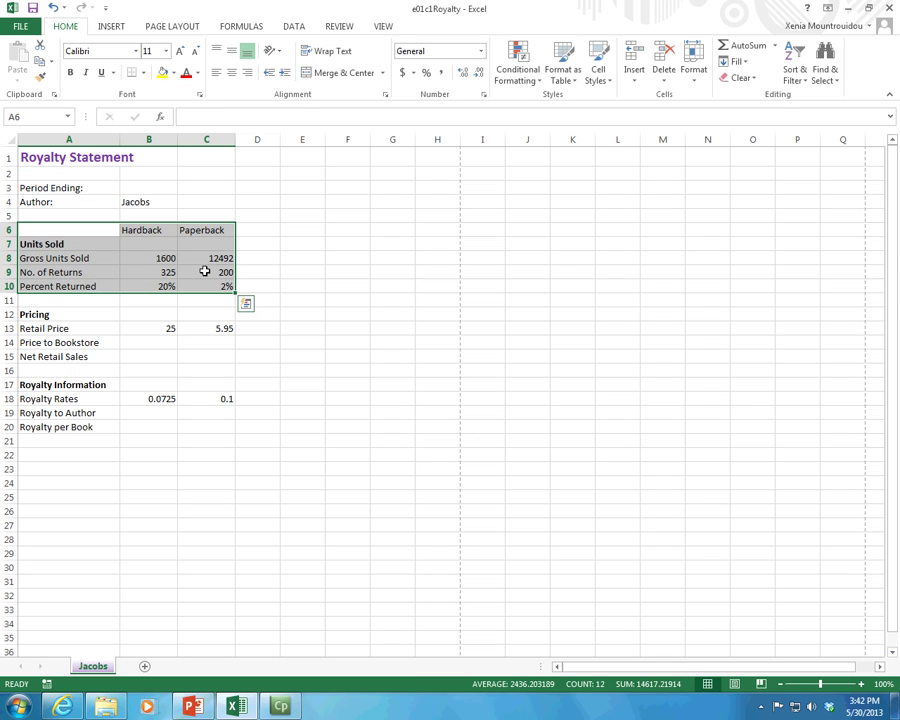
{"action": "left_click", "coordinate": [76, 243]}
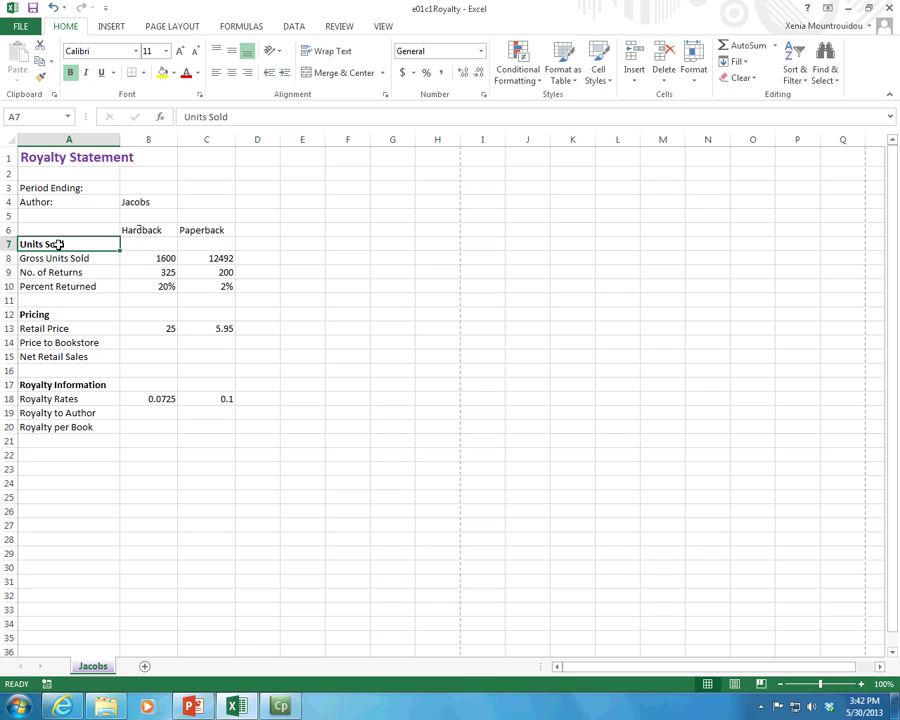
{"action": "left_click", "coordinate": [6, 398]}
{"action": "right_click", "coordinate": [6, 398]}
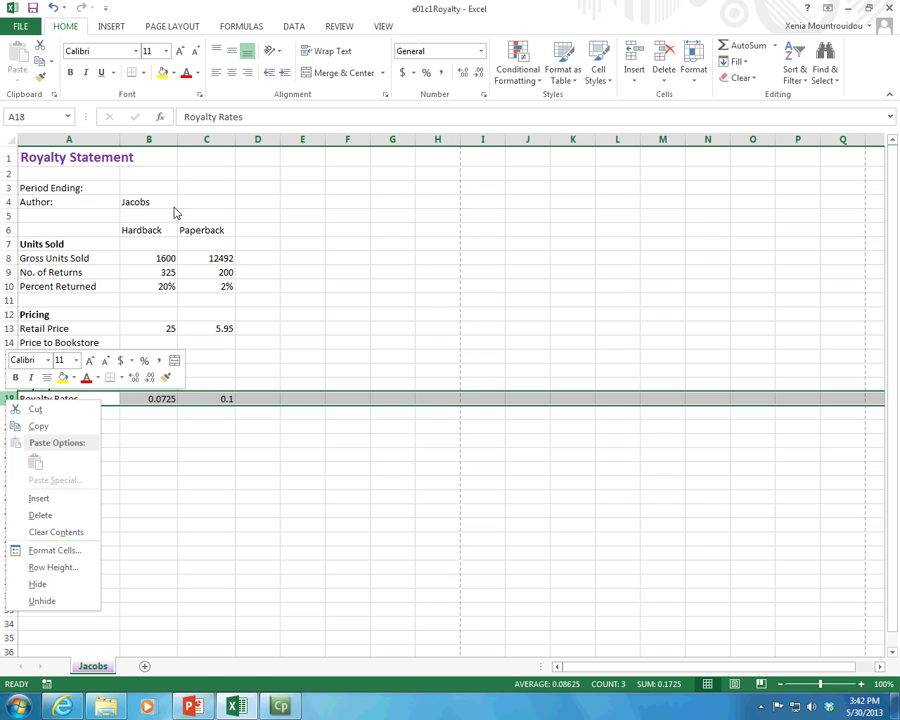
{"action": "key", "text": "Escape"}
Copy column B and paste only its formulas into column F.
{"action": "left_click", "coordinate": [155, 130]}
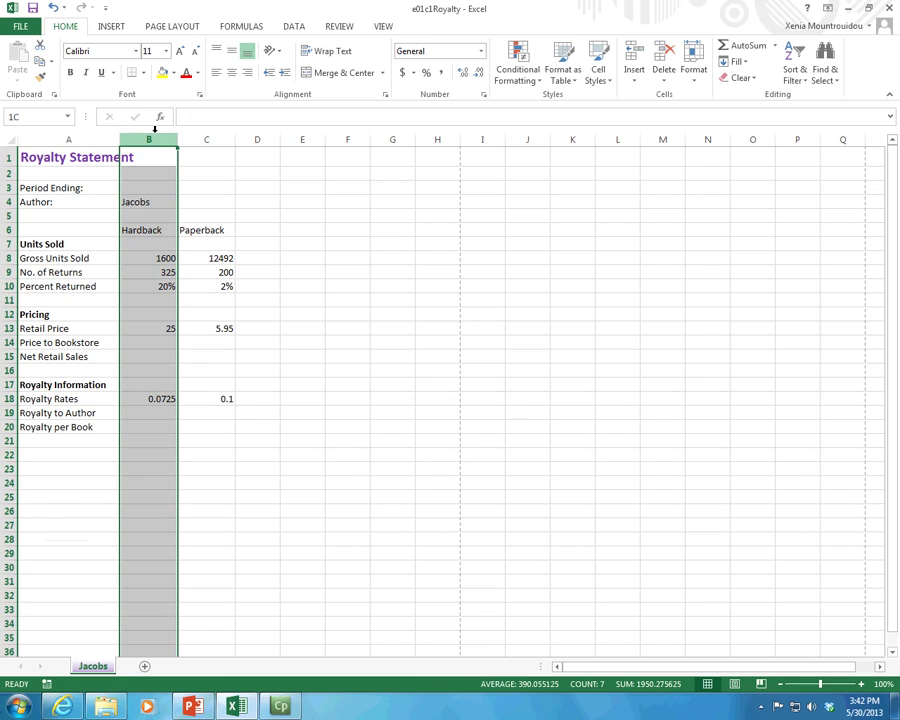
{"action": "right_click", "coordinate": [158, 141]}
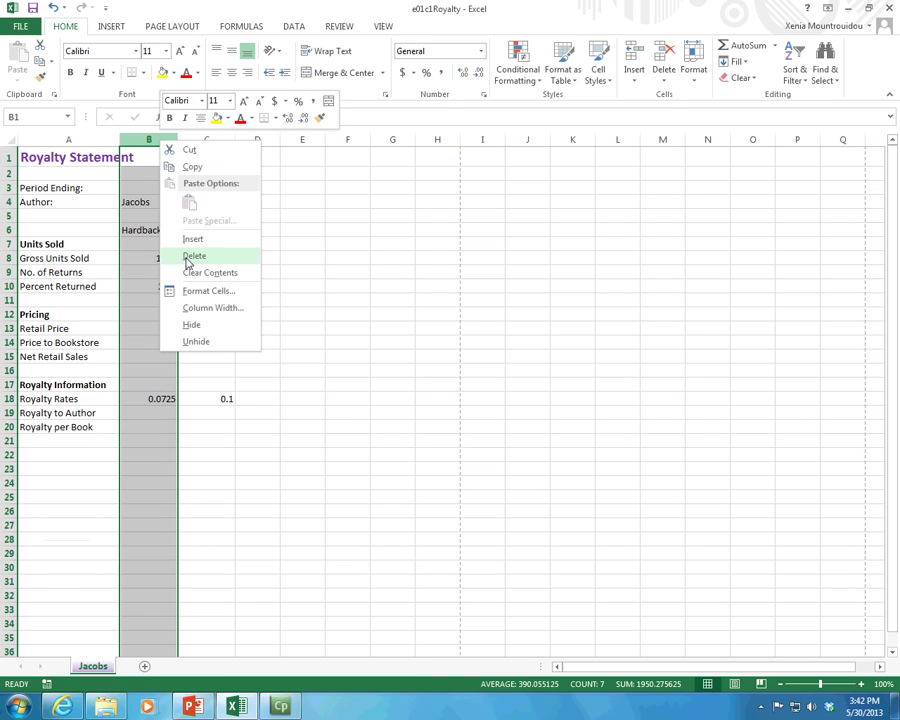
{"action": "left_click", "coordinate": [191, 168]}
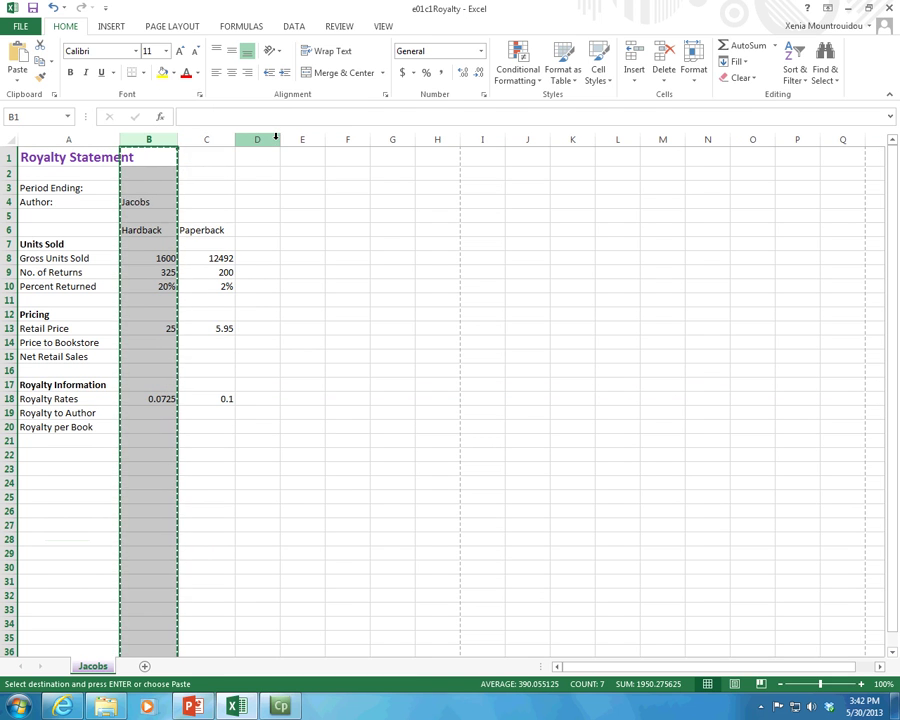
{"action": "left_click", "coordinate": [336, 139]}
{"action": "right_click", "coordinate": [336, 139]}
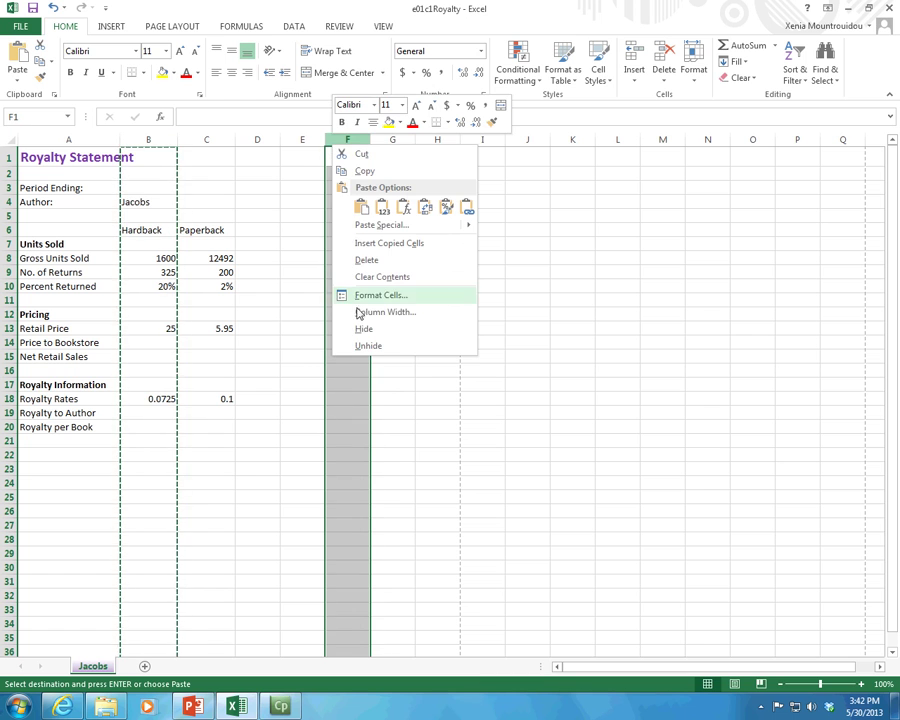
{"action": "mouse_move", "coordinate": [386, 226]}
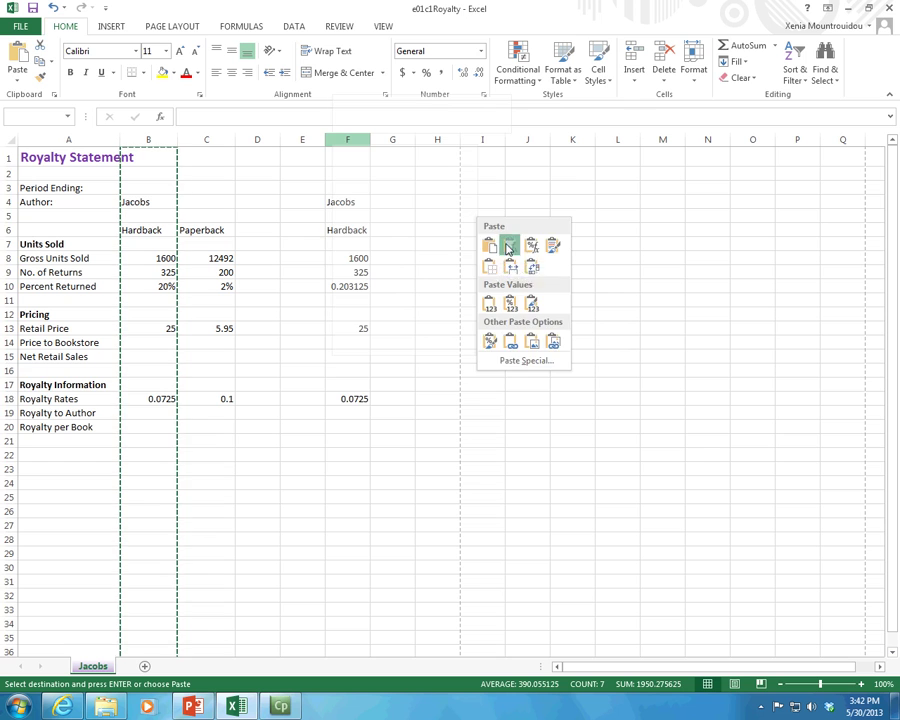
{"action": "left_click", "coordinate": [509, 247]}
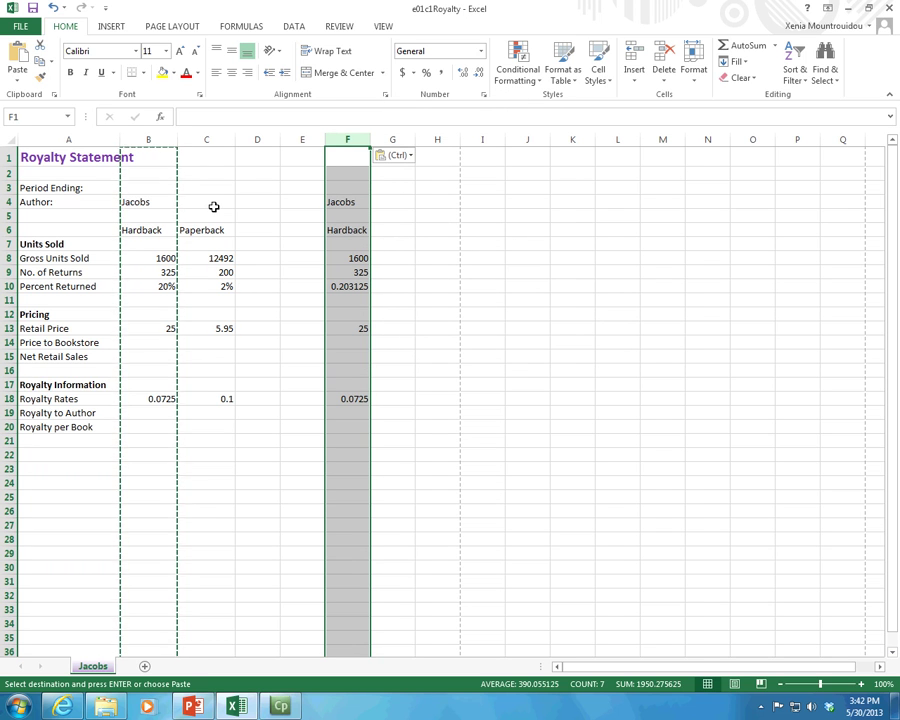
Check the pasted Percent Returned formula in F10, and delete column F.
{"action": "left_click", "coordinate": [352, 286]}
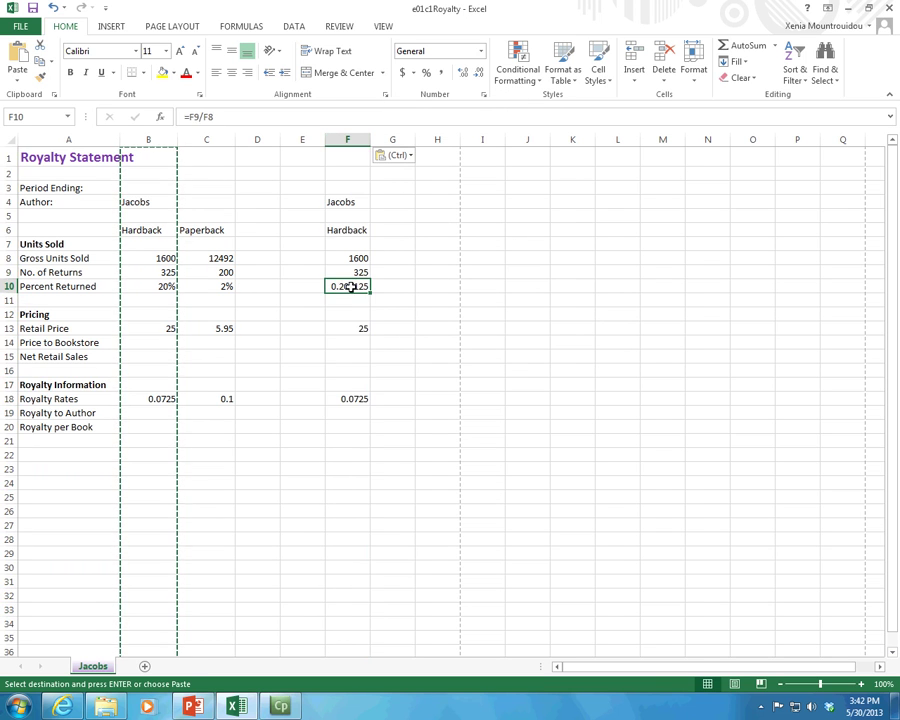
{"action": "left_click", "coordinate": [350, 139]}
{"action": "right_click", "coordinate": [352, 139]}
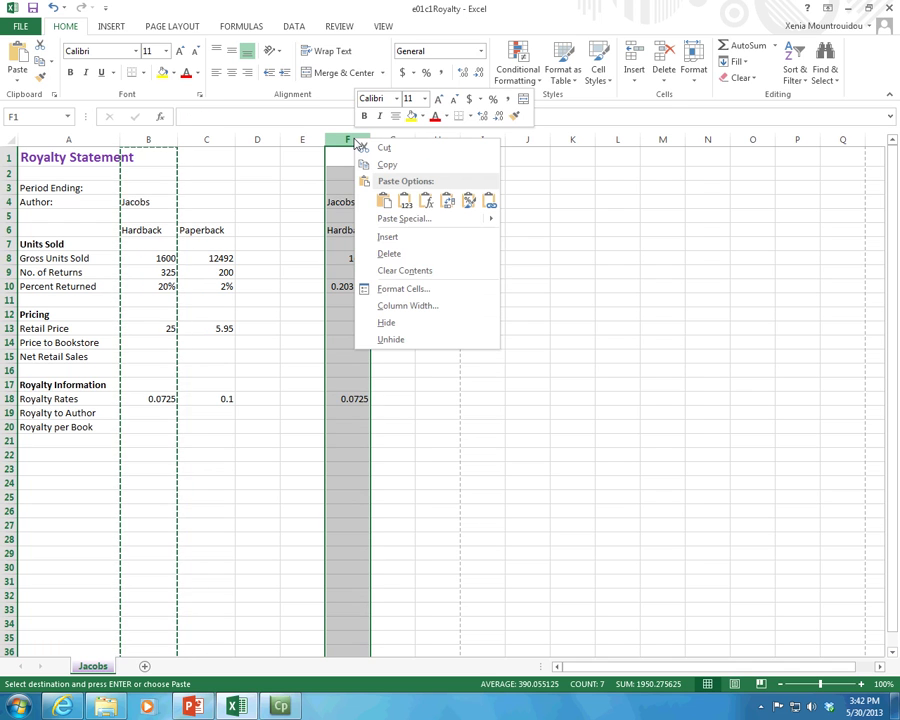
{"action": "left_click", "coordinate": [405, 255]}
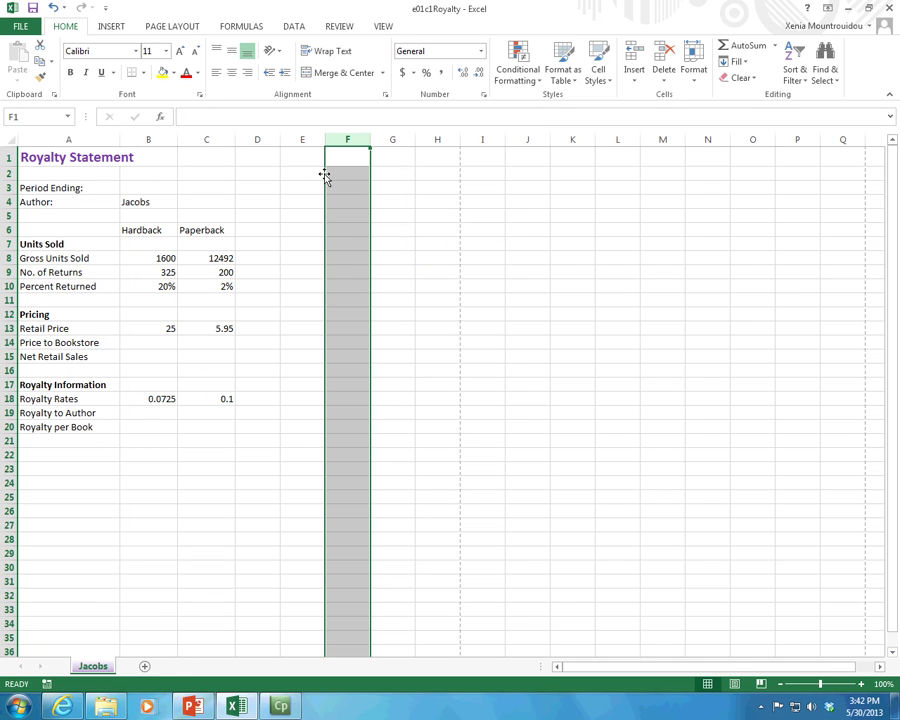
Review the available options for inserting, deleting and formatting cells while the whole of column F is selected.
{"action": "left_click", "coordinate": [634, 80]}
{"action": "left_click", "coordinate": [671, 86]}
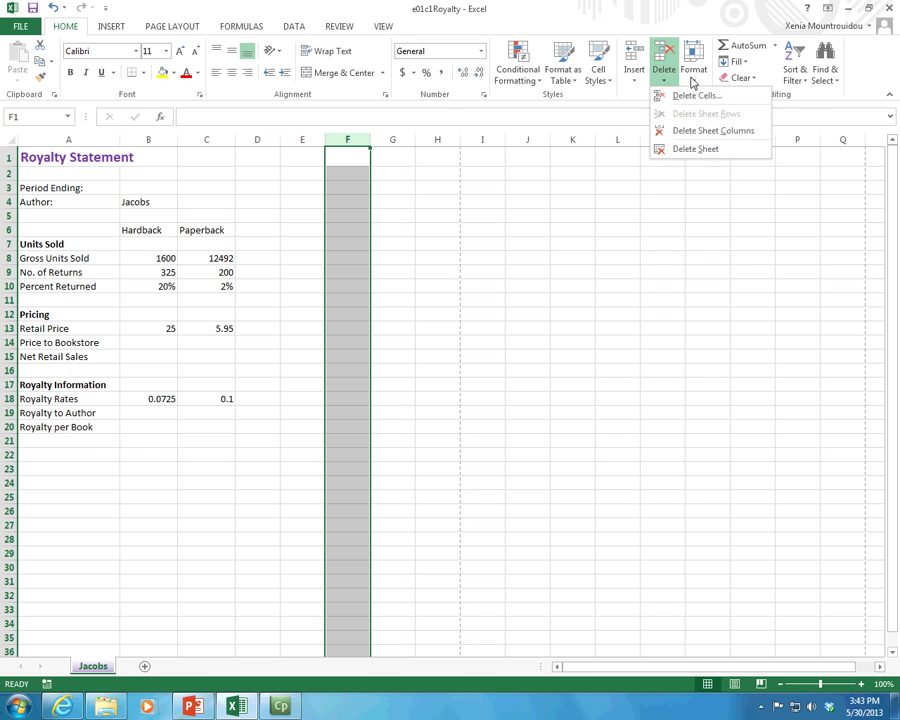
{"action": "left_click", "coordinate": [690, 80]}
{"action": "left_click", "coordinate": [662, 86]}
{"action": "left_click", "coordinate": [633, 82]}
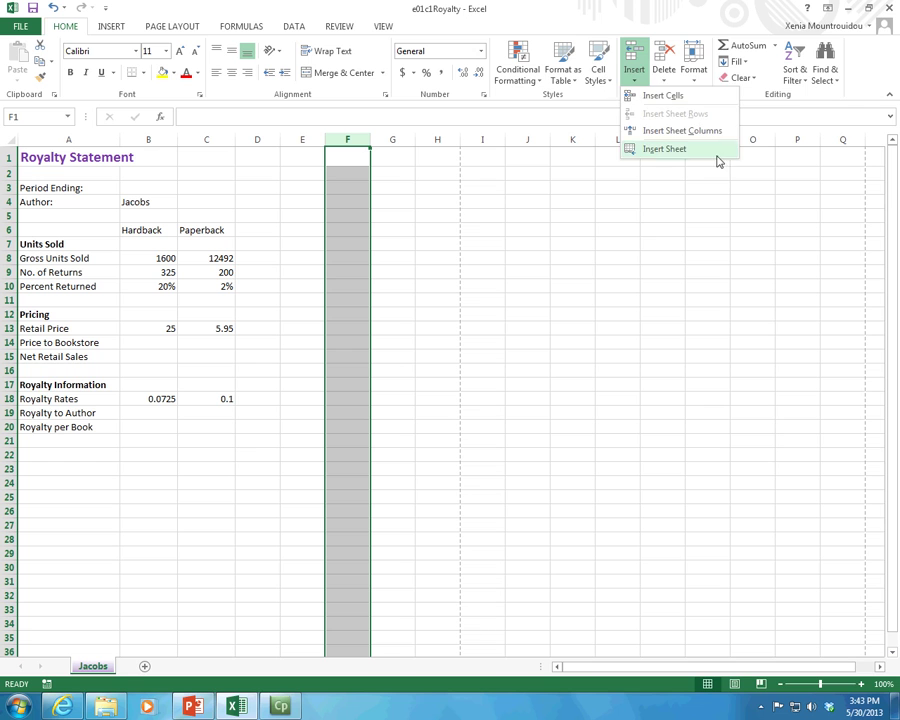
{"action": "left_click", "coordinate": [688, 34]}
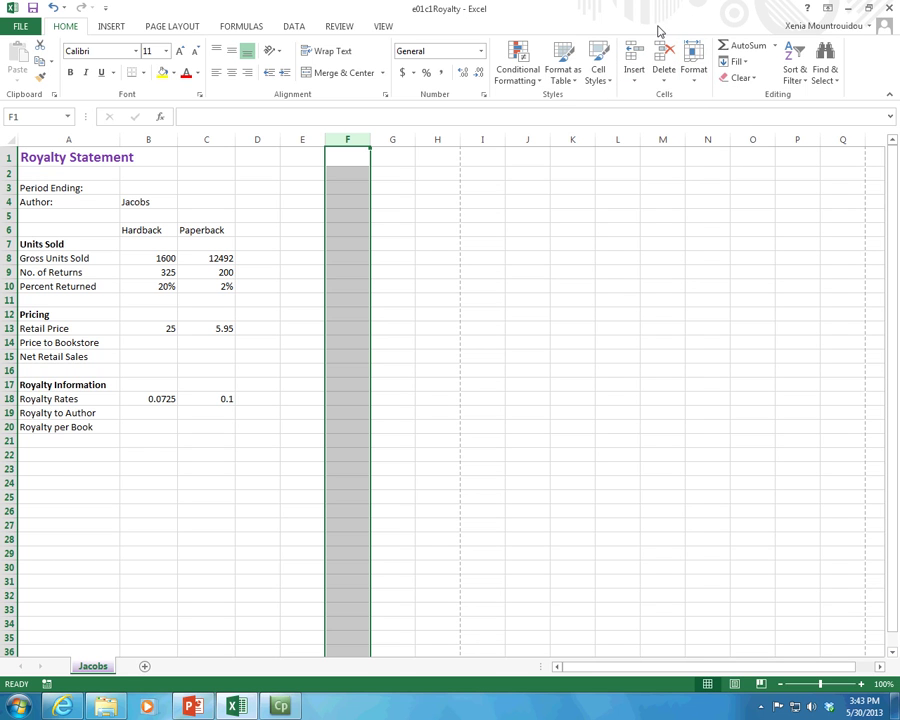
{"action": "left_click", "coordinate": [633, 82]}
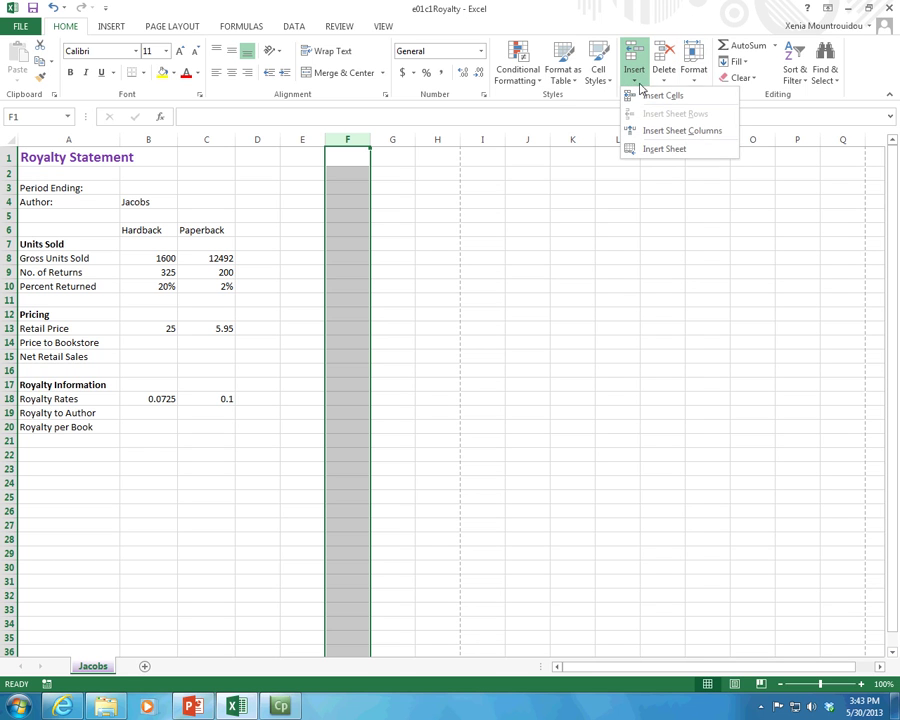
{"action": "left_click", "coordinate": [662, 82]}
{"action": "left_click", "coordinate": [691, 76]}
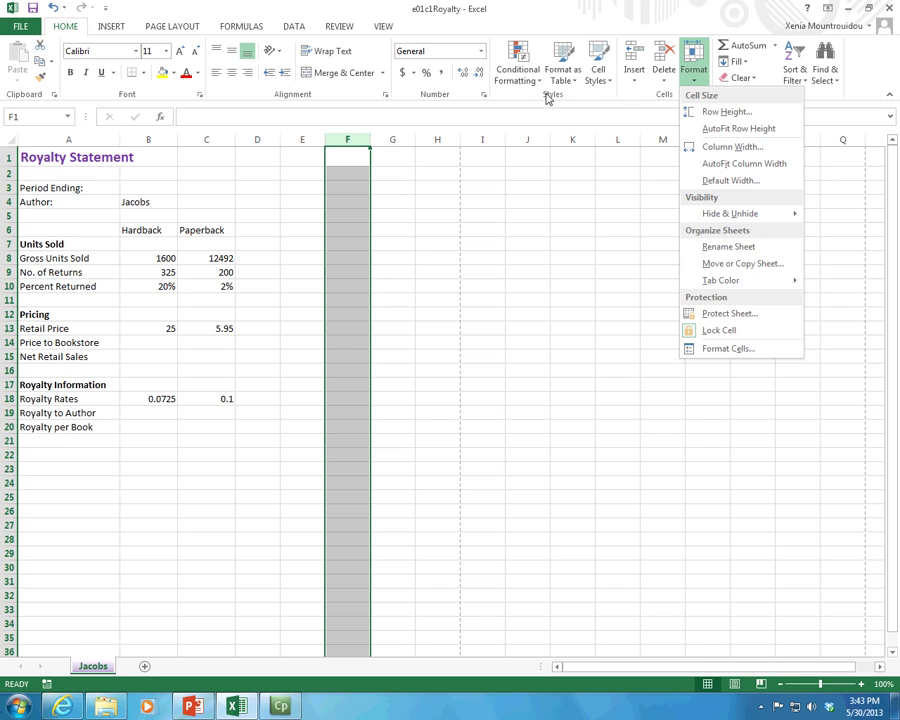
{"action": "left_click", "coordinate": [378, 286]}
{"action": "left_click", "coordinate": [385, 286]}
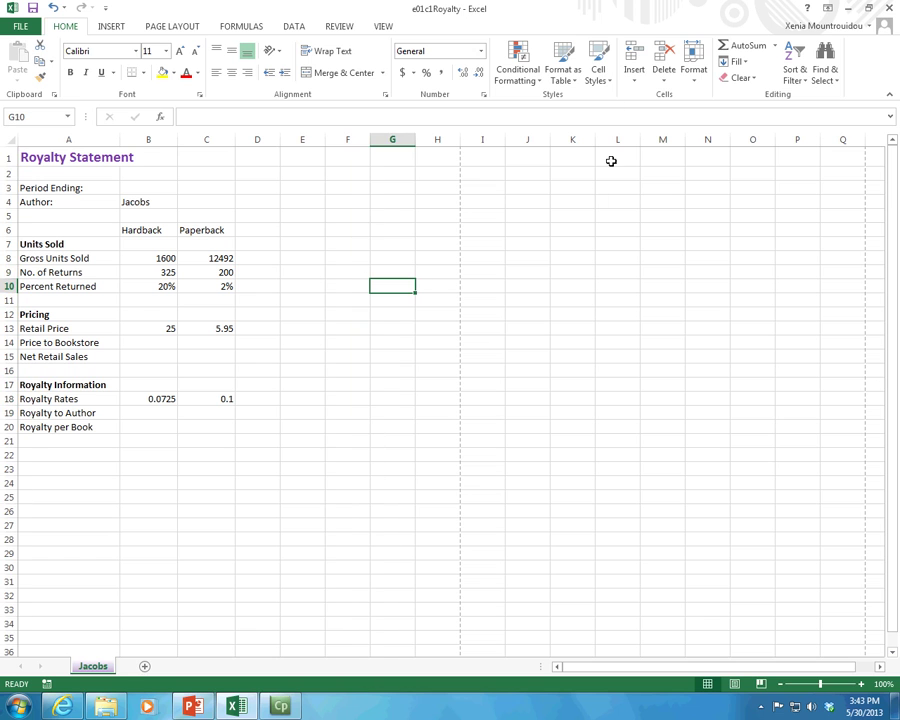
Review the insert, format and delete options again with only a single cell selected, such as the Paperback heading in C6.
{"action": "left_click", "coordinate": [633, 80]}
{"action": "mouse_move", "coordinate": [690, 78]}
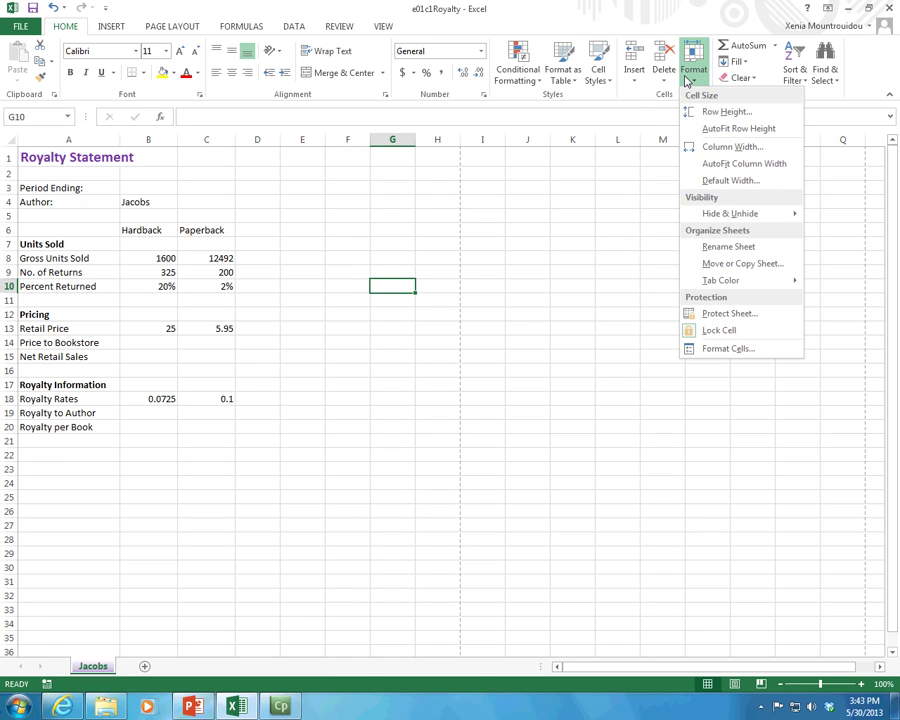
{"action": "left_click", "coordinate": [195, 230]}
{"action": "left_click", "coordinate": [195, 230]}
{"action": "left_click", "coordinate": [664, 72]}
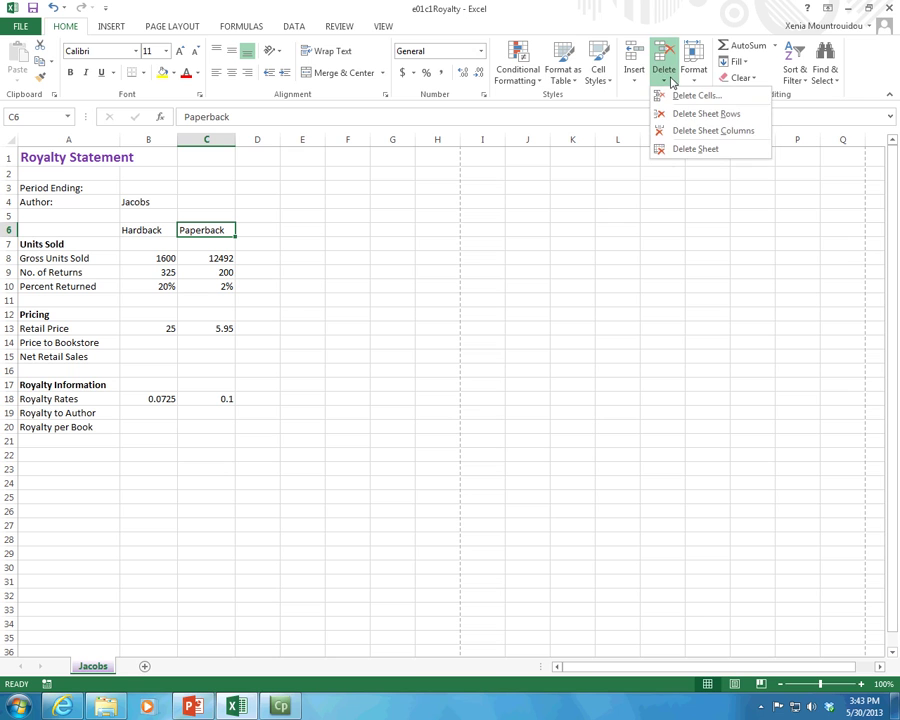
{"action": "left_click", "coordinate": [281, 231]}
Widen columns B and C slightly and increase the height of row 8 to about double.
{"action": "left_click", "coordinate": [90, 256]}
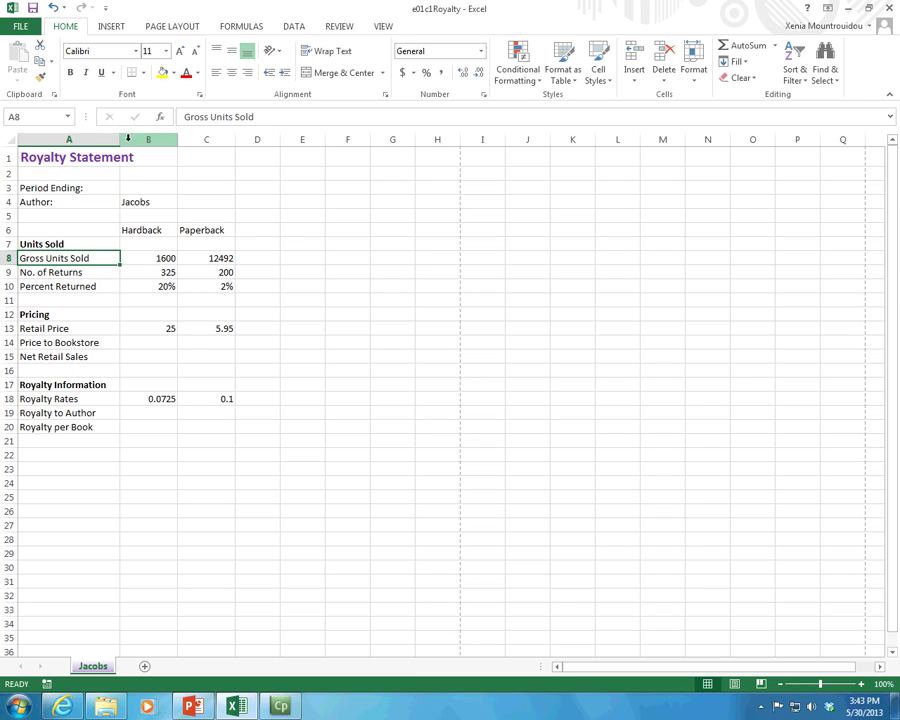
{"action": "mouse_move", "coordinate": [174, 145]}
{"action": "left_mouse_down"}
{"action": "mouse_move", "coordinate": [354, 143]}
{"action": "mouse_move", "coordinate": [161, 138]}
{"action": "mouse_move", "coordinate": [180, 140]}
{"action": "left_mouse_up"}
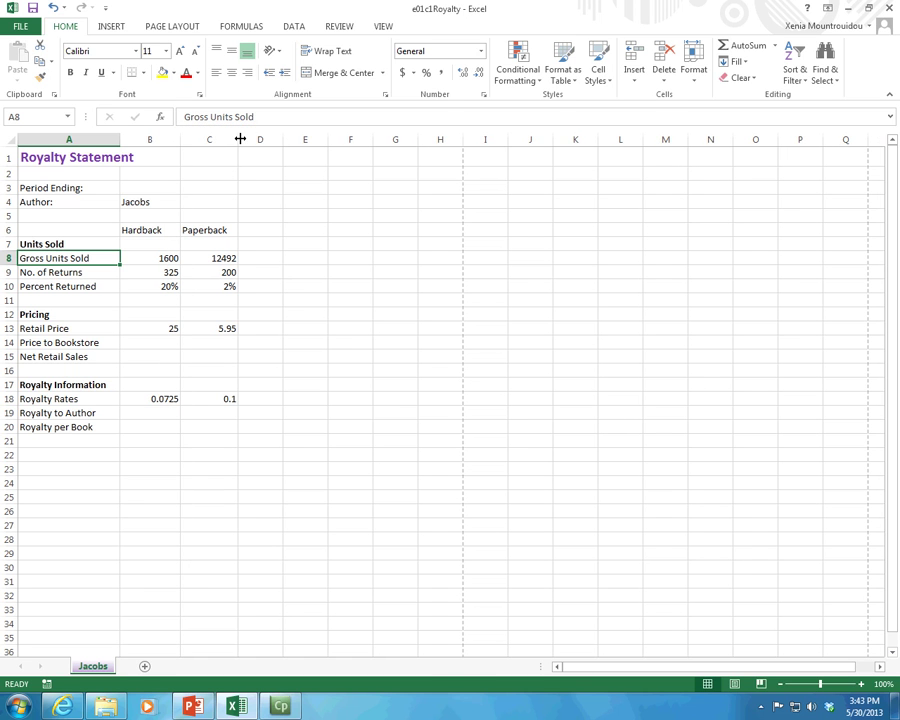
{"action": "mouse_move", "coordinate": [238, 139]}
{"action": "left_mouse_down"}
{"action": "mouse_move", "coordinate": [273, 137]}
{"action": "mouse_move", "coordinate": [227, 137]}
{"action": "mouse_move", "coordinate": [364, 139]}
{"action": "mouse_move", "coordinate": [237, 134]}
{"action": "mouse_move", "coordinate": [247, 137]}
{"action": "left_mouse_up"}
{"action": "mouse_move", "coordinate": [3, 265]}
{"action": "left_mouse_down"}
{"action": "mouse_move", "coordinate": [4, 295]}
{"action": "mouse_move", "coordinate": [4, 252]}
{"action": "mouse_move", "coordinate": [5, 274]}
{"action": "left_mouse_up"}
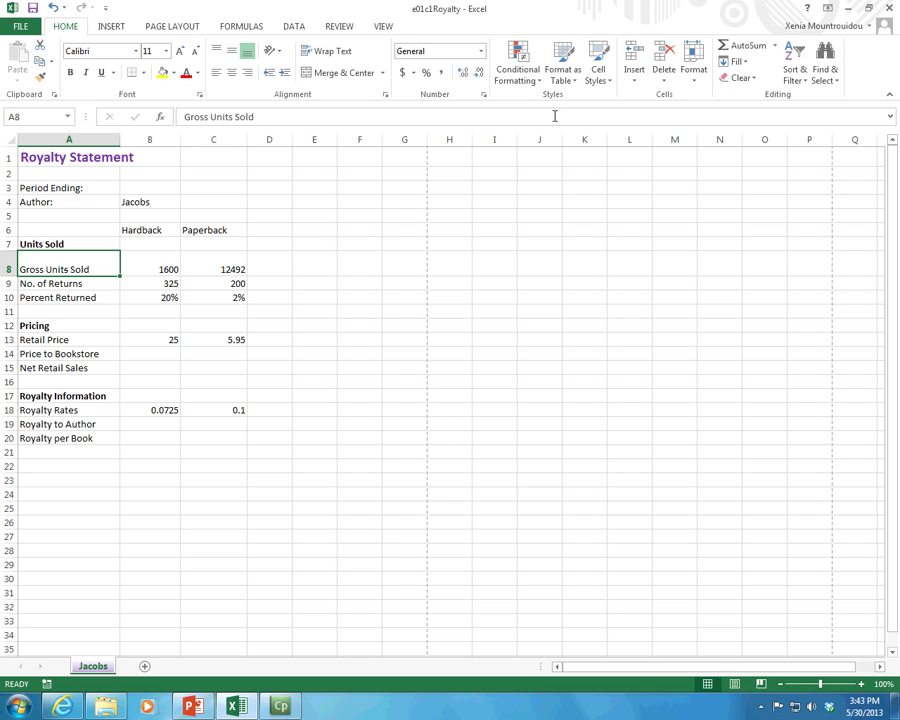
{"action": "left_click", "coordinate": [630, 80]}
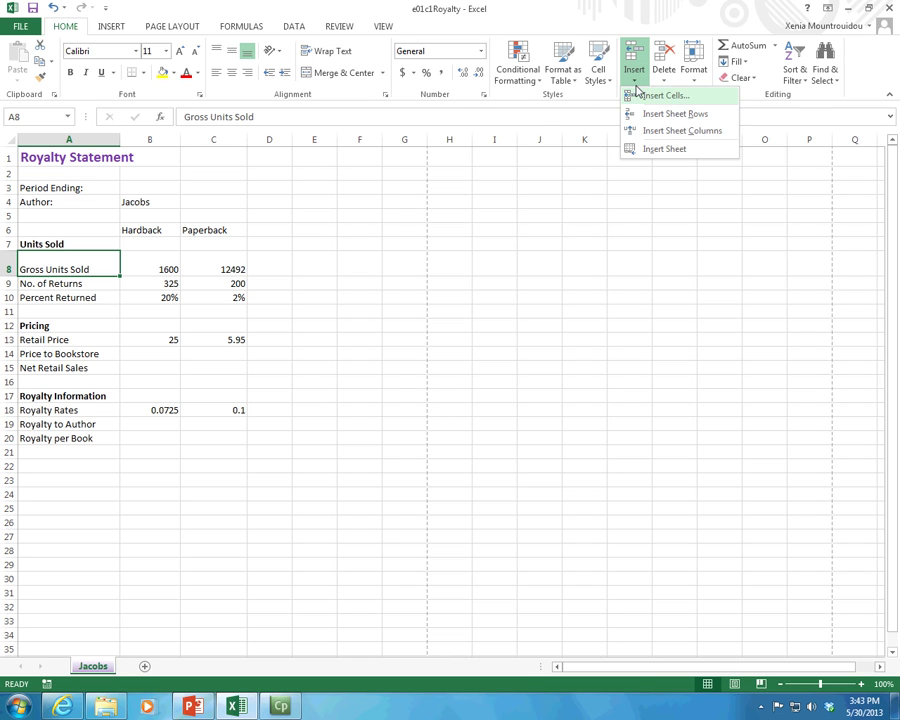
{"action": "left_click", "coordinate": [674, 78]}
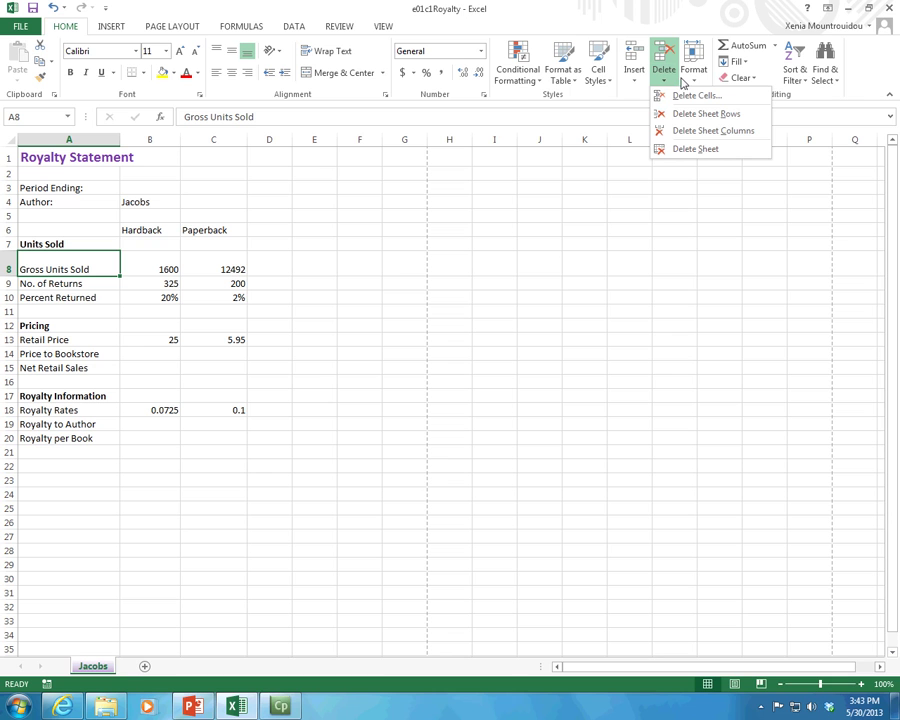
{"action": "key", "text": "Escape"}
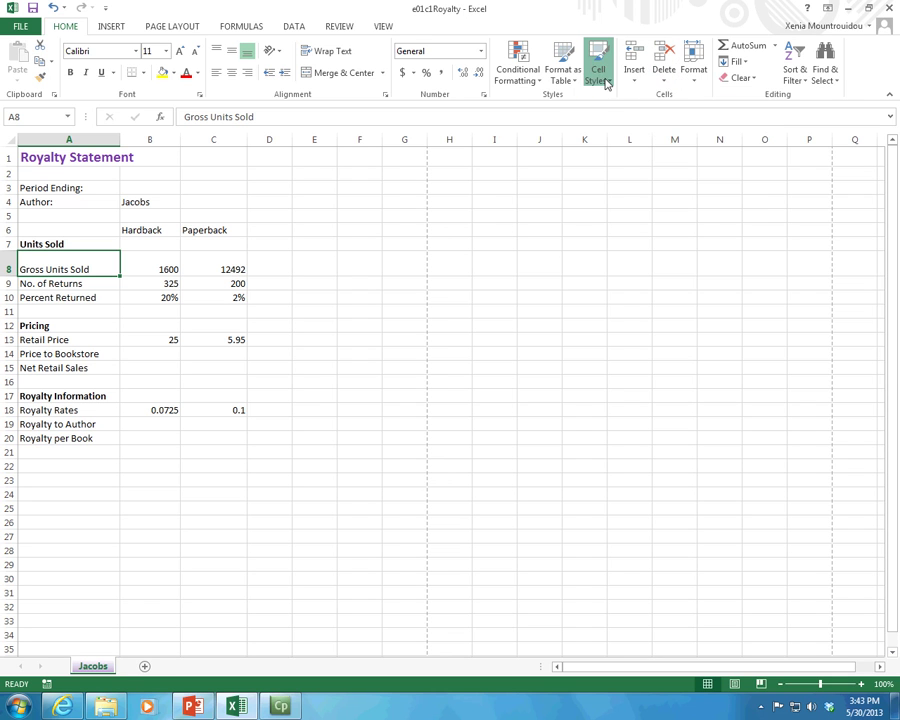
{"action": "left_click", "coordinate": [605, 85]}
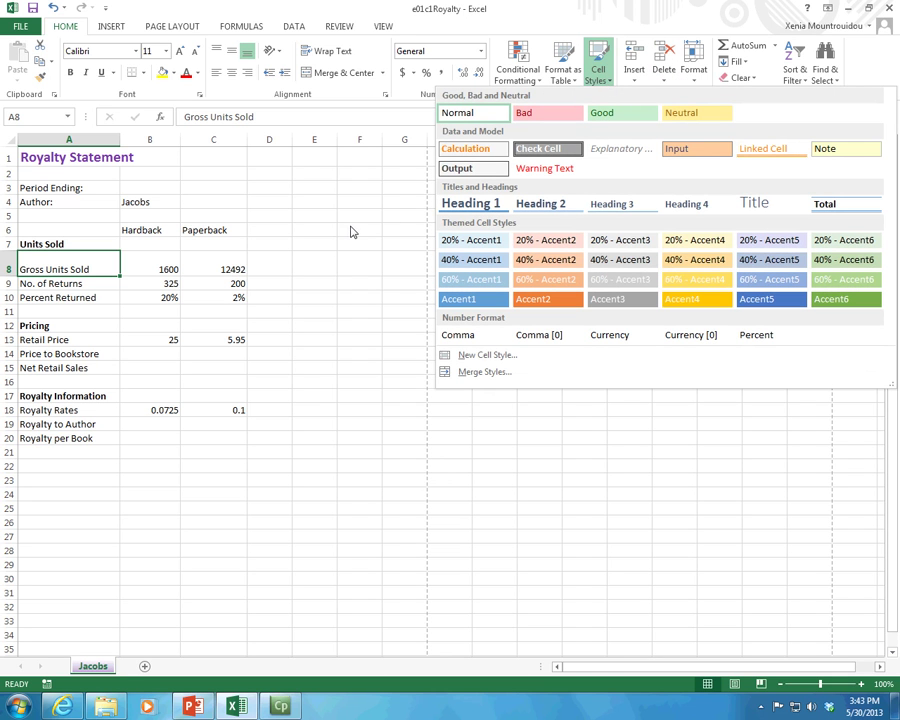
{"action": "left_click", "coordinate": [403, 285]}
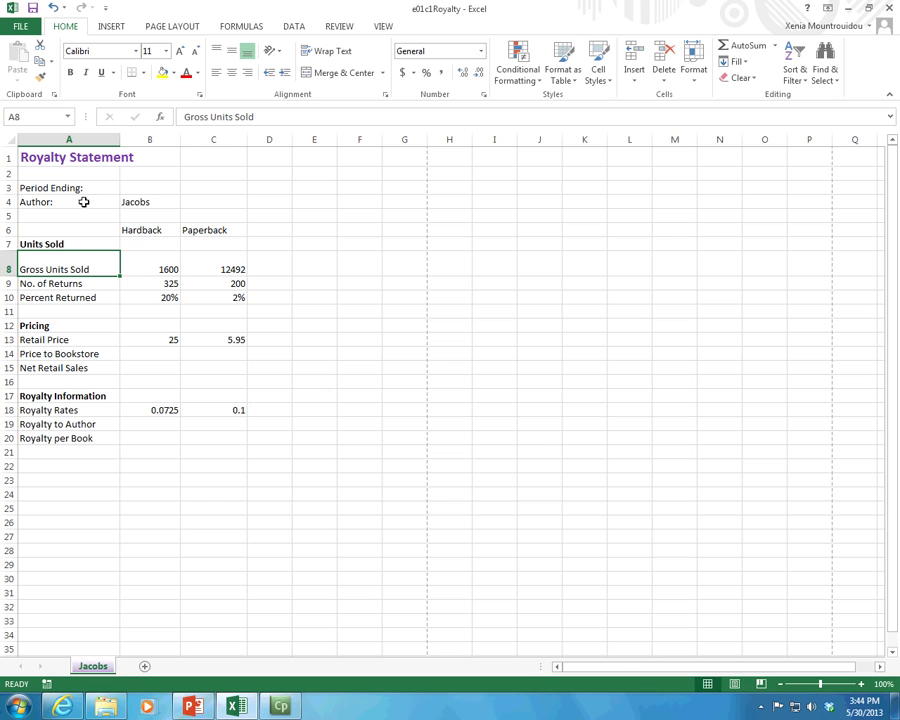
Fill the Units Sold heading in A7 with yellow and repeat the same fill on the Period Ending label in A3.
{"action": "left_click", "coordinate": [50, 241]}
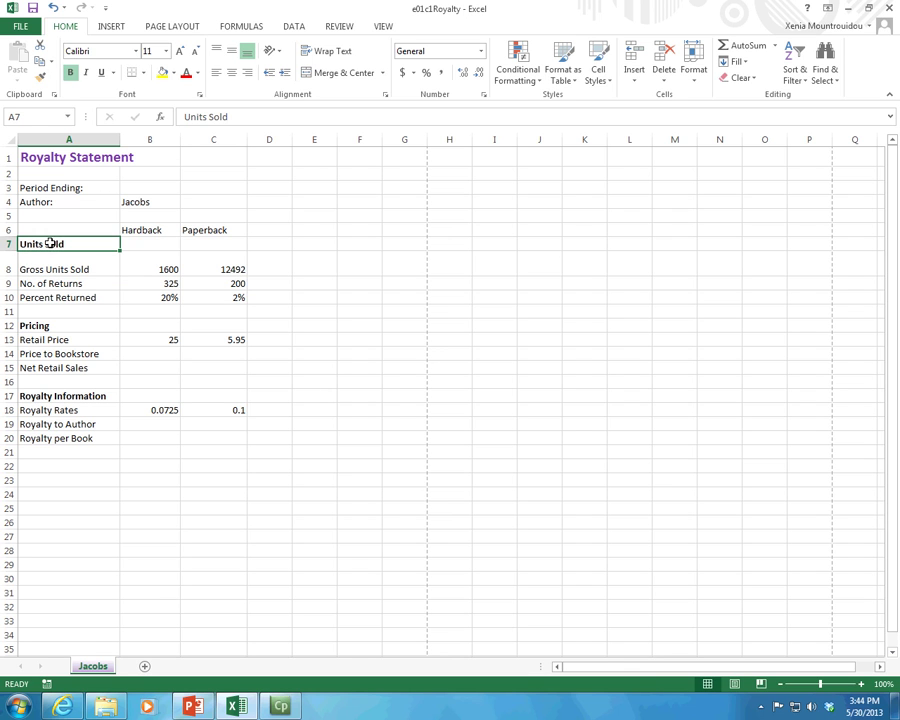
{"action": "left_click", "coordinate": [136, 51]}
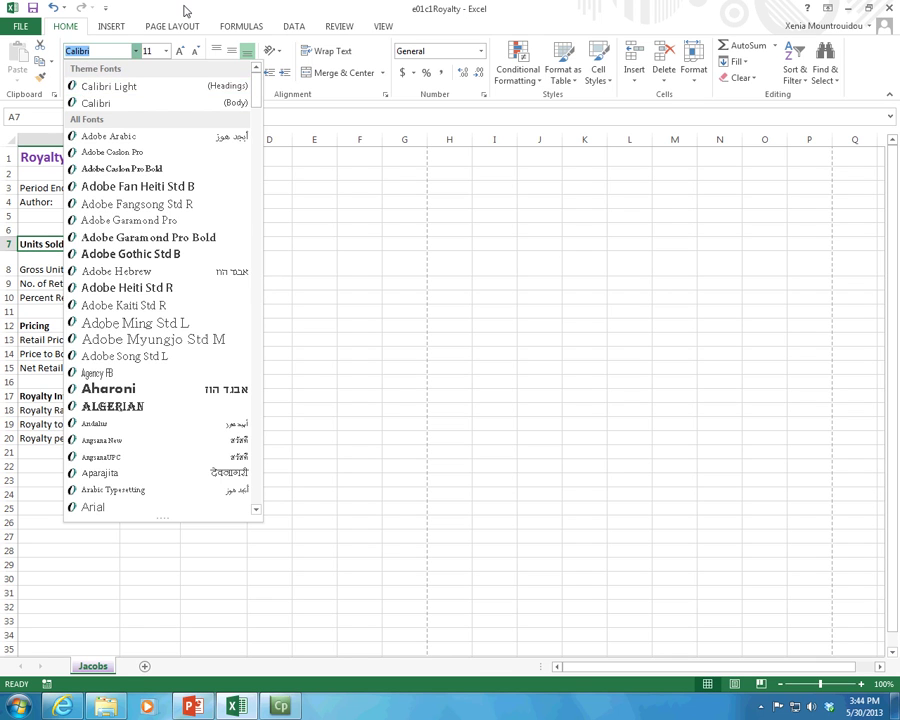
{"action": "left_click", "coordinate": [132, 9]}
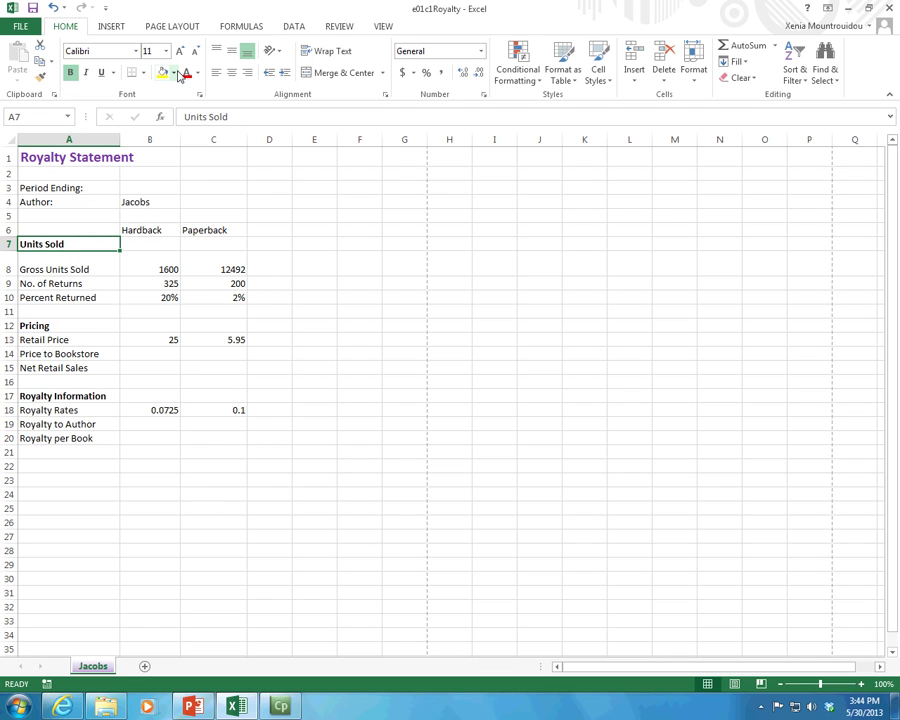
{"action": "left_click", "coordinate": [174, 74]}
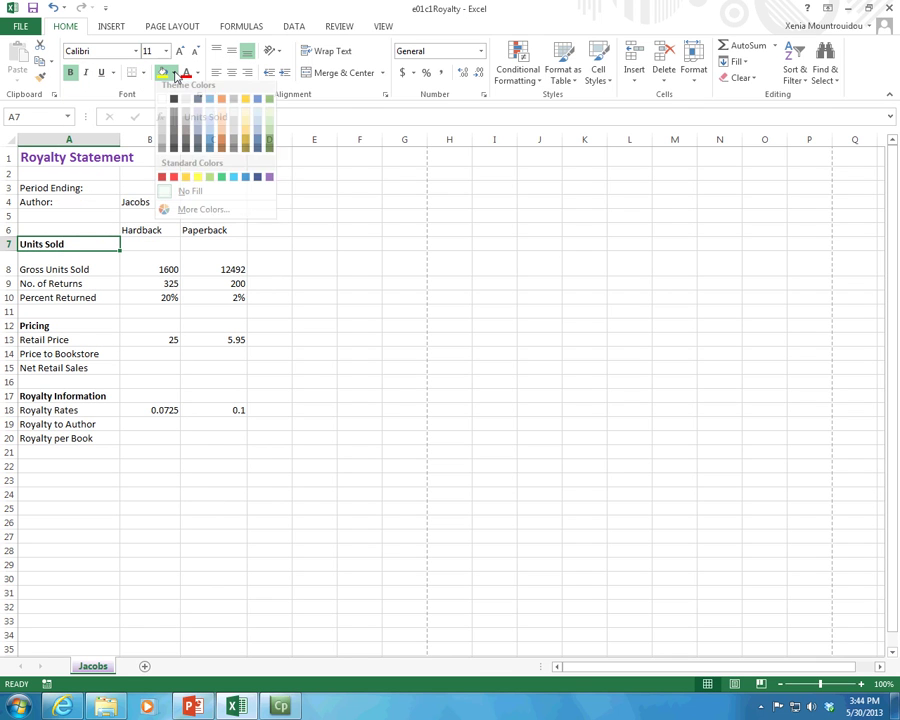
{"action": "left_click", "coordinate": [197, 182]}
{"action": "left_click", "coordinate": [126, 214]}
{"action": "left_click", "coordinate": [32, 186]}
{"action": "key", "text": "F4"}
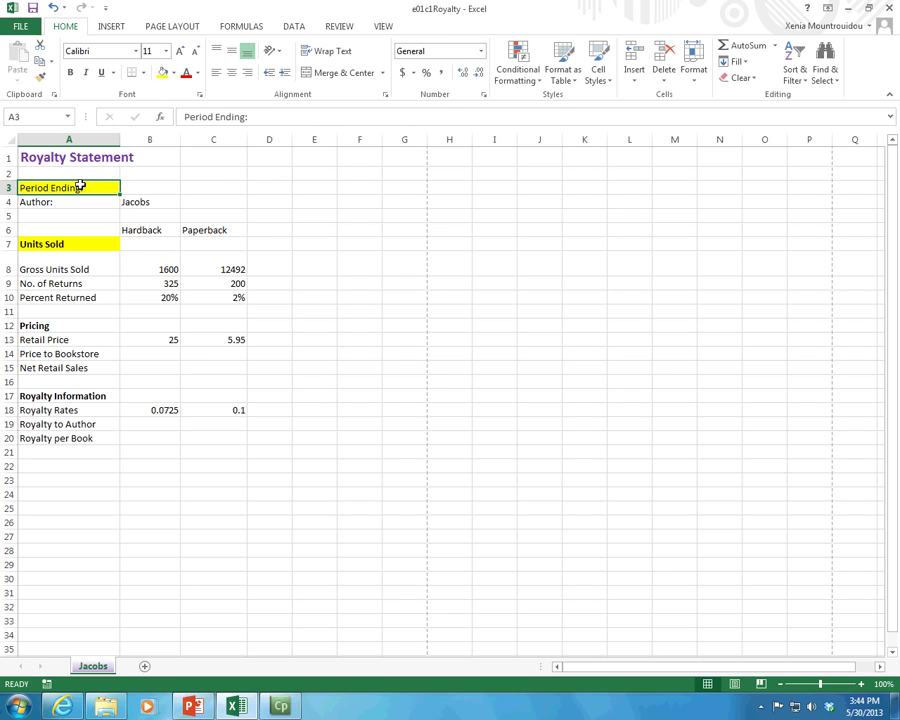
{"action": "left_click", "coordinate": [72, 293]}
{"action": "scroll", "coordinate": [72, 290], "scroll_direction": "down", "scroll_amount": 2}
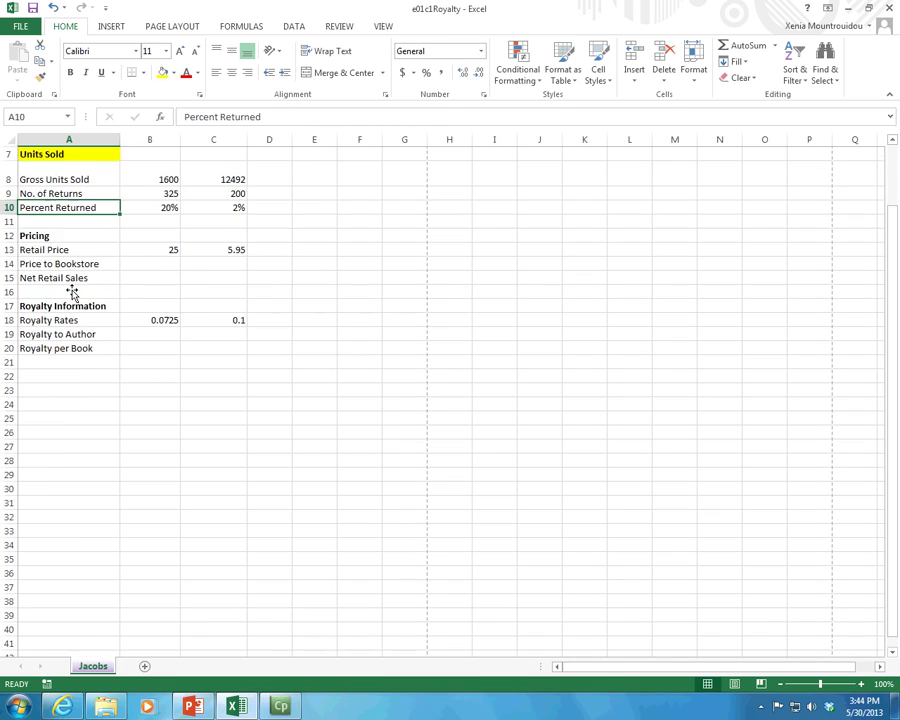
{"action": "scroll", "coordinate": [72, 292], "scroll_direction": "up", "scroll_amount": 2}
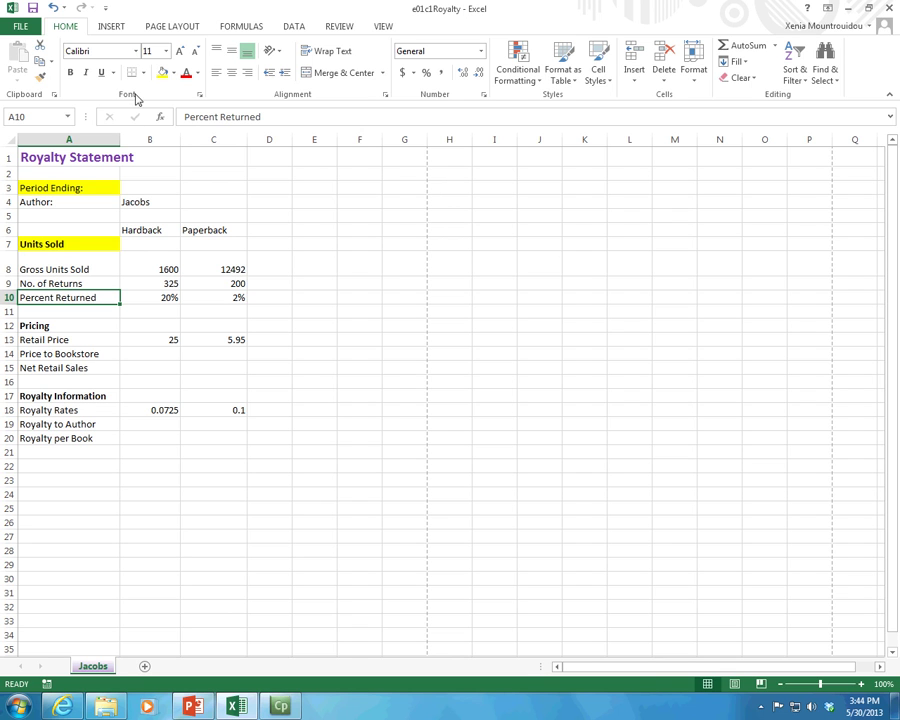
Apply all borders to the statement range A1:C20, inspect the first row, and undo the borders.
{"action": "left_click_drag", "start_coordinate": [52, 155], "coordinate": [207, 439]}
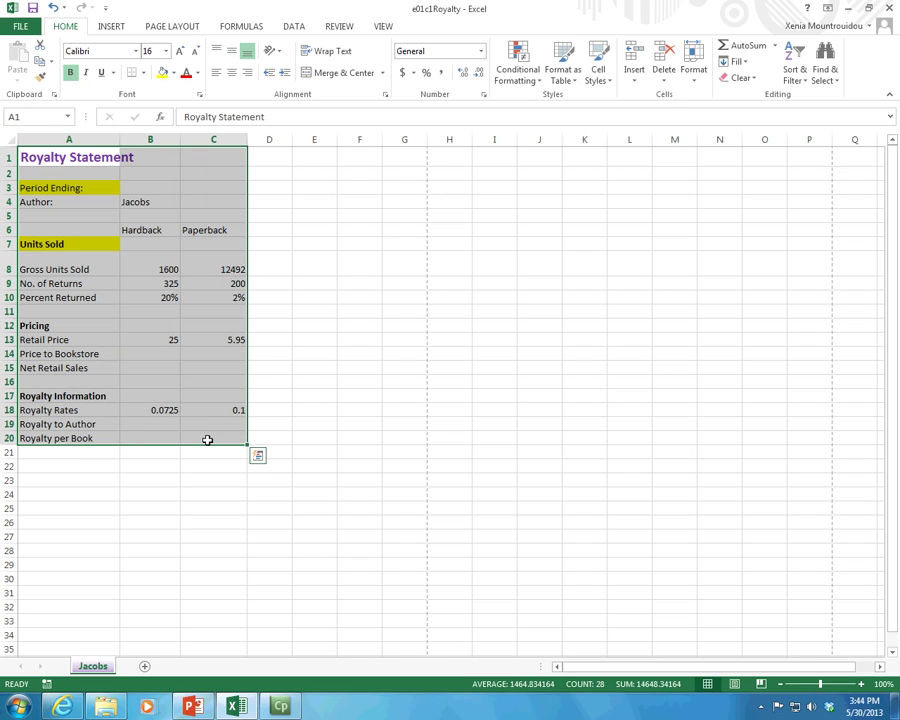
{"action": "left_click", "coordinate": [145, 74]}
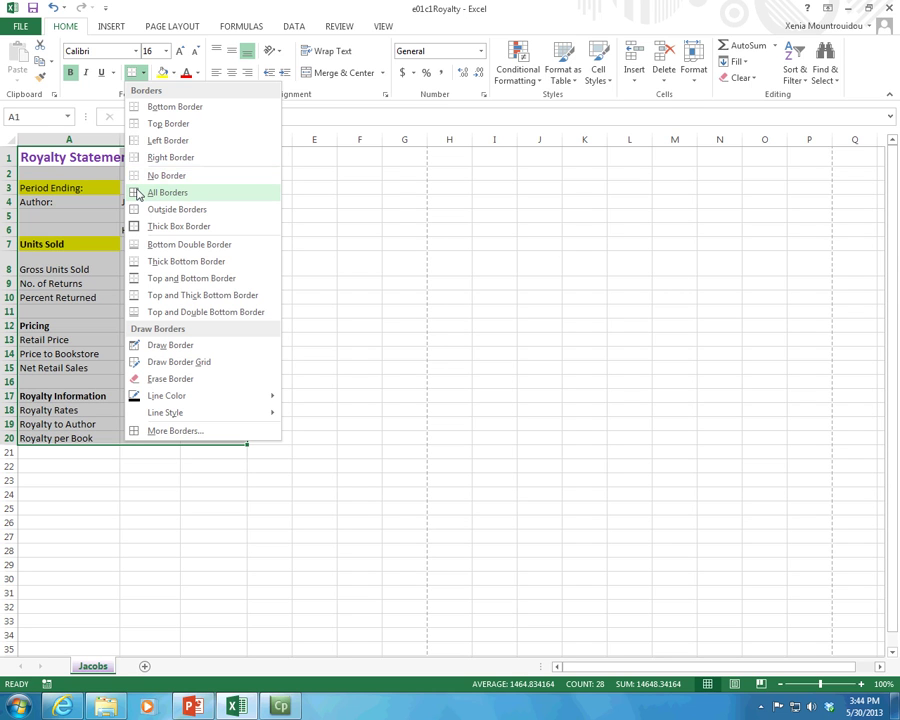
{"action": "left_click", "coordinate": [138, 193]}
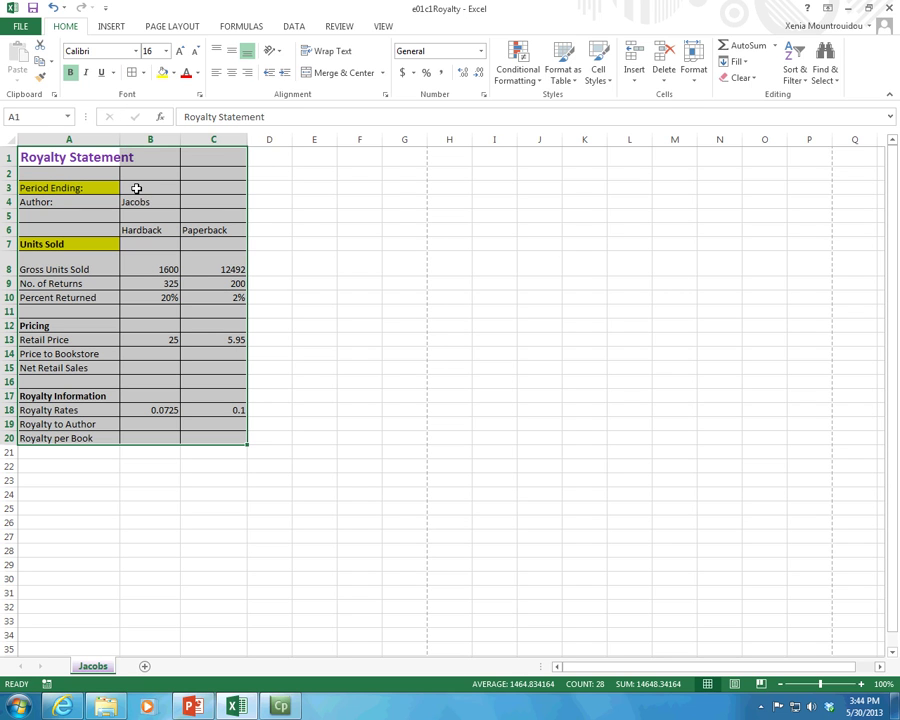
{"action": "left_click", "coordinate": [151, 152]}
{"action": "left_click", "coordinate": [222, 162]}
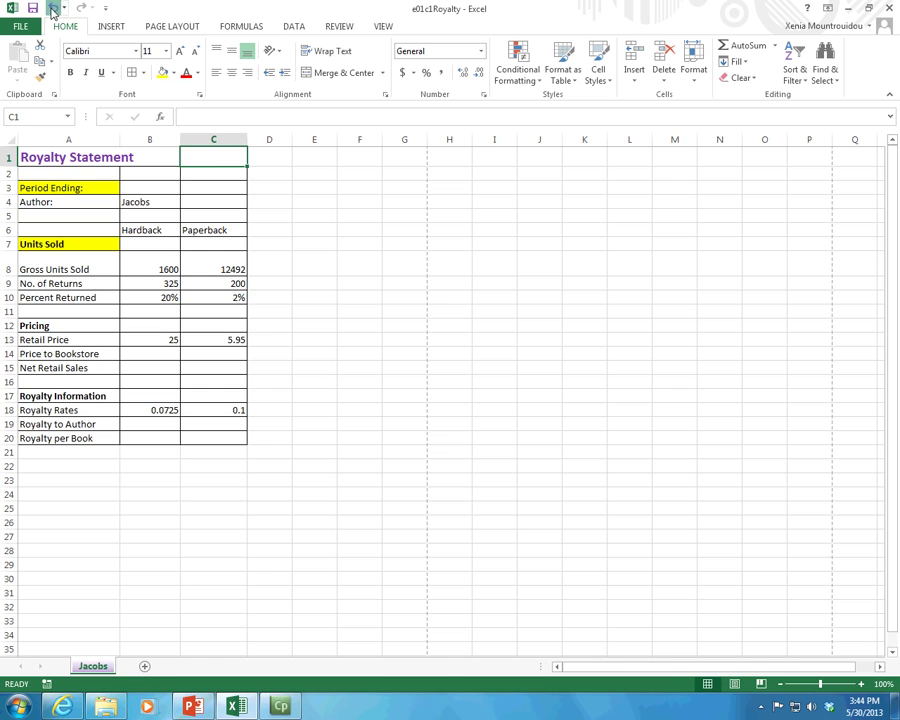
{"action": "key", "text": "ctrl+Home"}
{"action": "key", "text": "ctrl+shift+End"}
{"action": "left_click", "coordinate": [18, 27]}
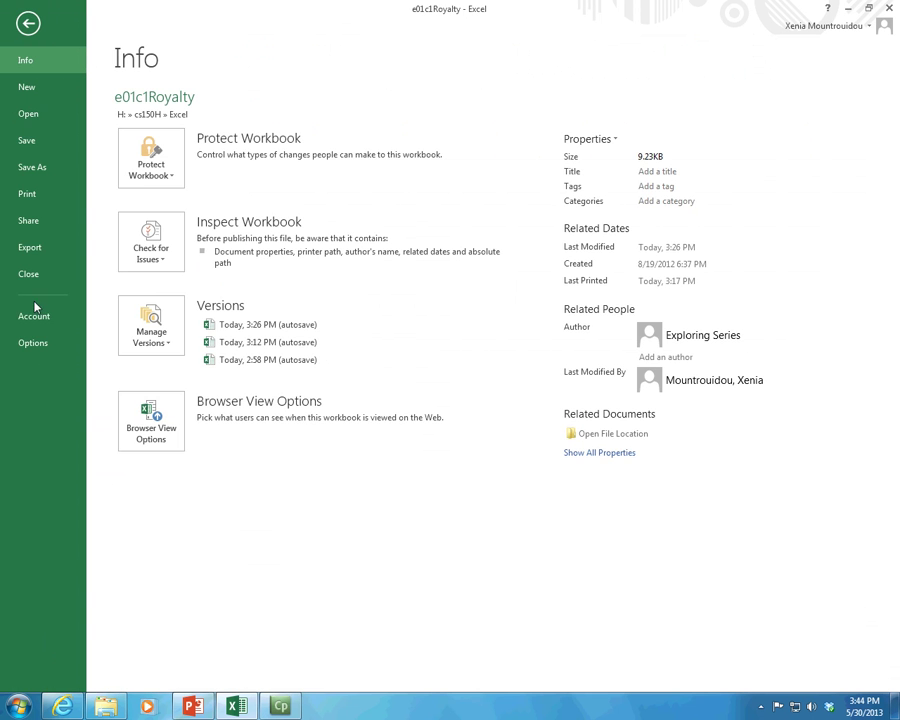
{"action": "left_click", "coordinate": [32, 342]}
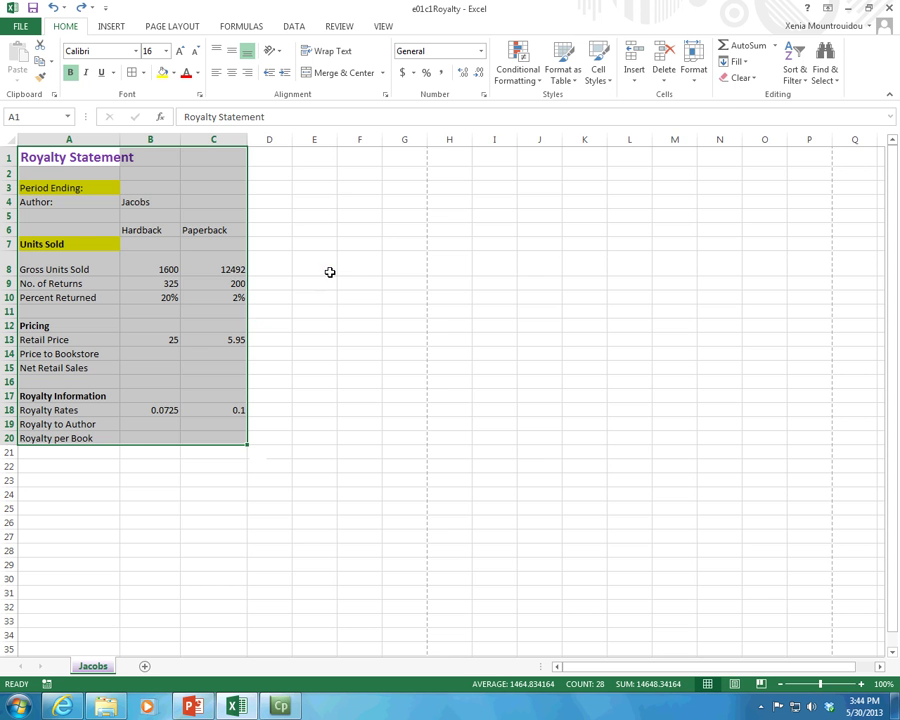
{"action": "left_click", "coordinate": [700, 568]}
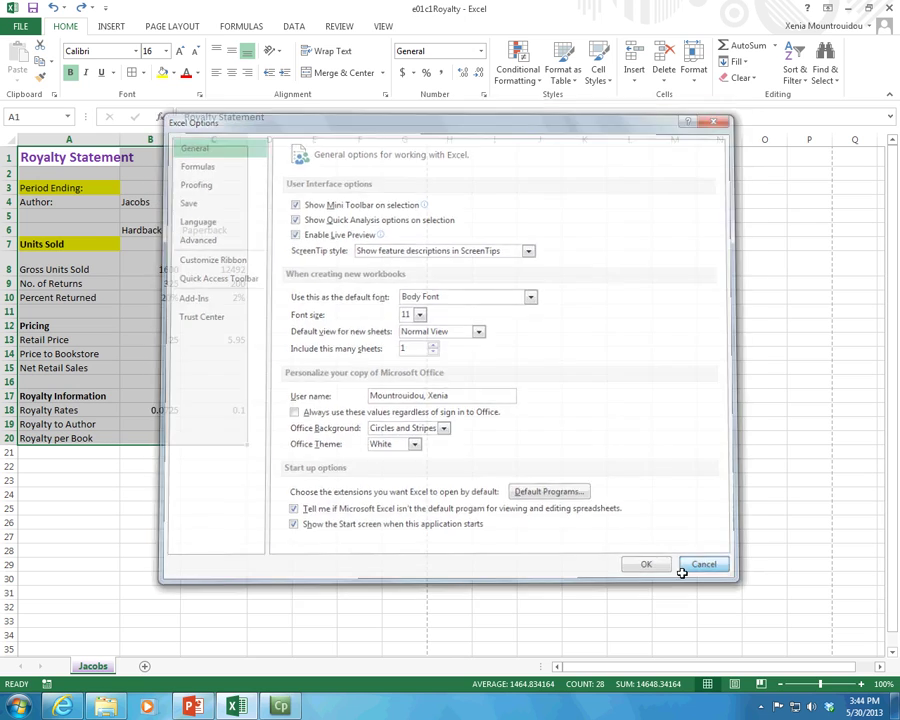
Check the print preview of the Royalty Statement and enable gridline printing for the sheet.
{"action": "left_click", "coordinate": [20, 30]}
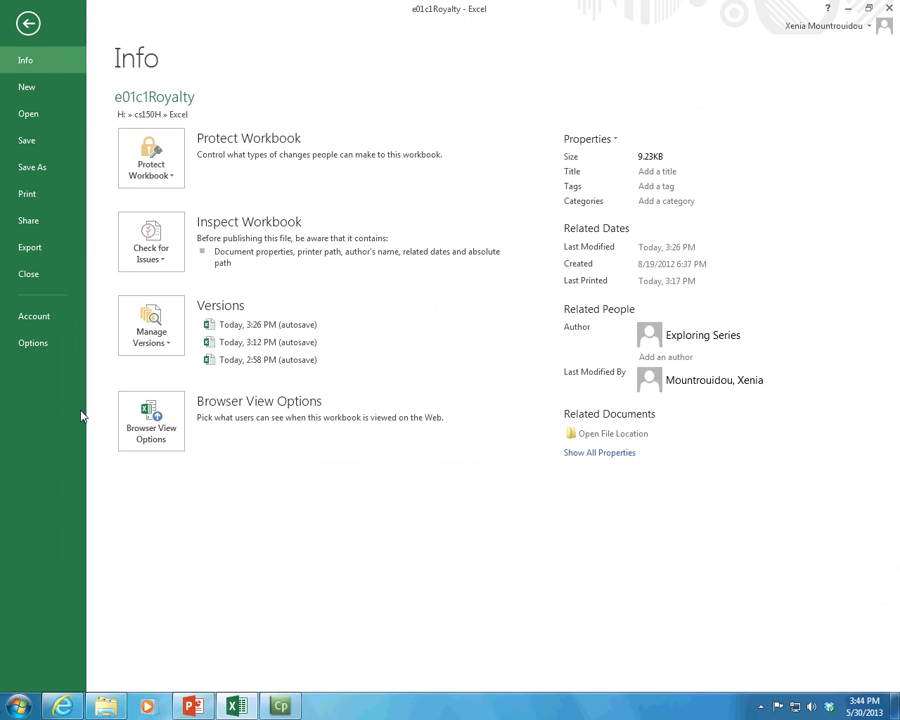
{"action": "left_click", "coordinate": [41, 198]}
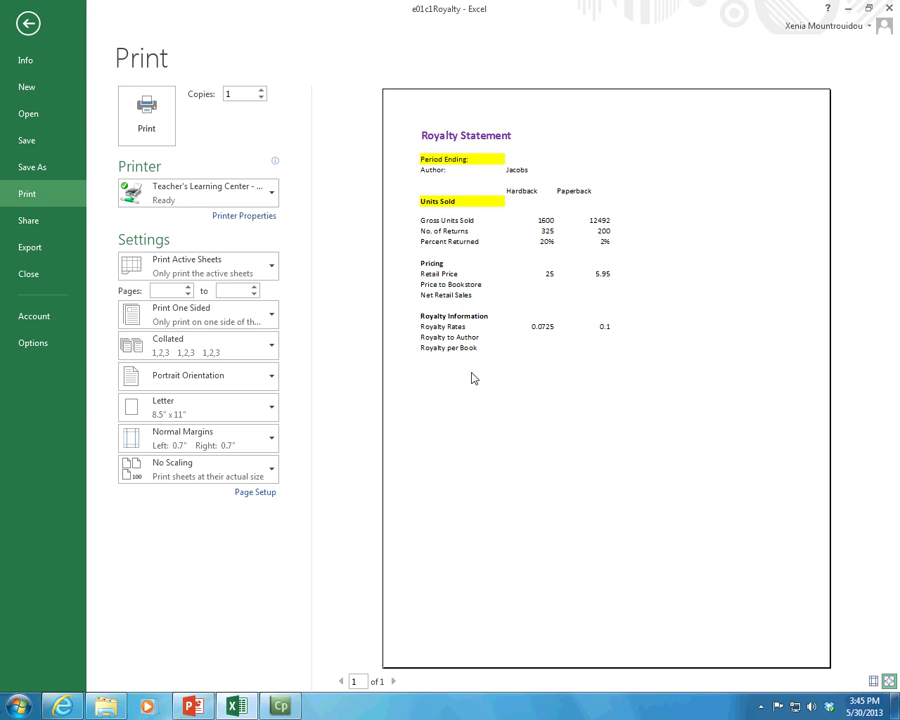
{"action": "left_click", "coordinate": [27, 21]}
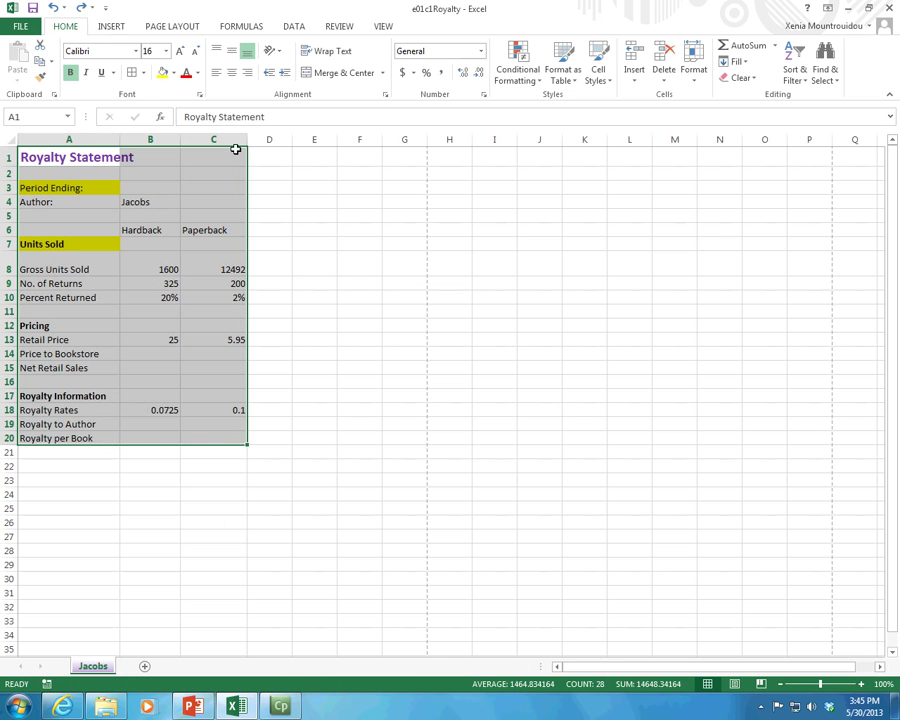
{"action": "left_click", "coordinate": [198, 27]}
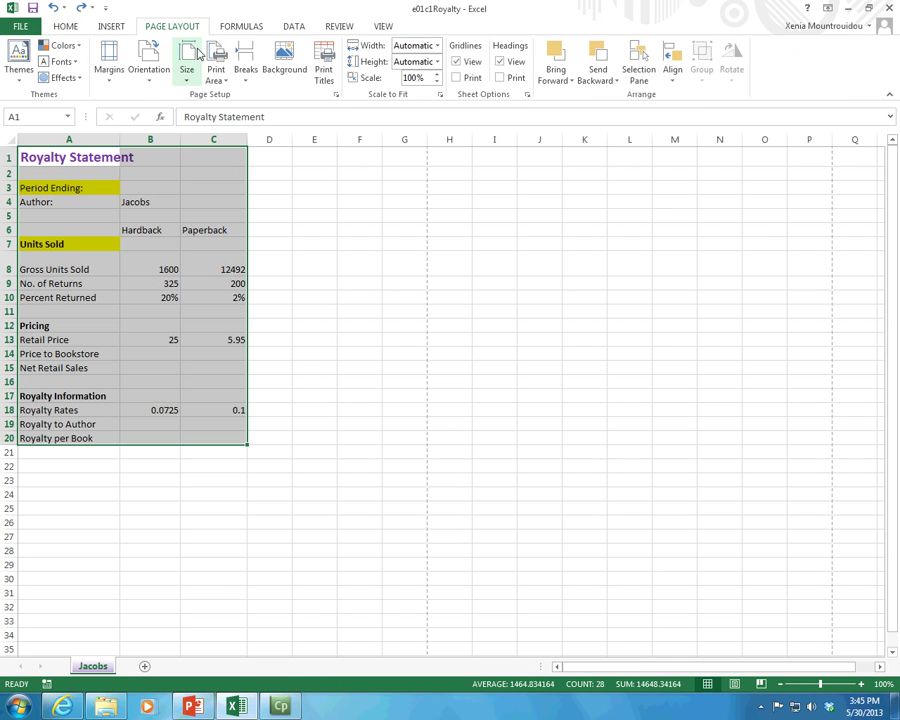
{"action": "left_click", "coordinate": [458, 78]}
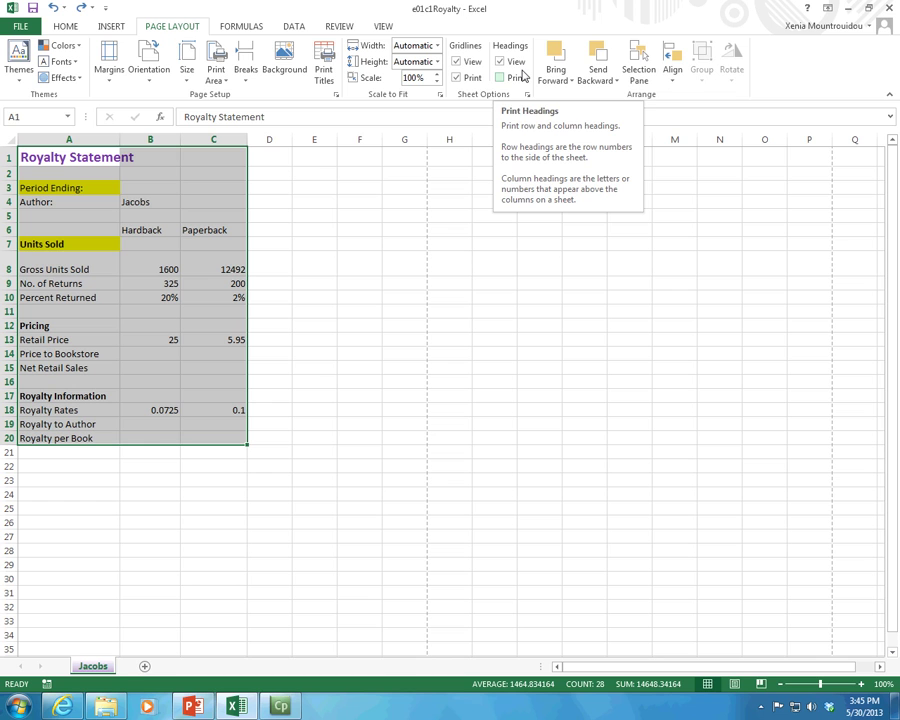
Start a custom page header for the worksheet and insert the date field in its left section.
{"action": "left_click", "coordinate": [337, 96]}
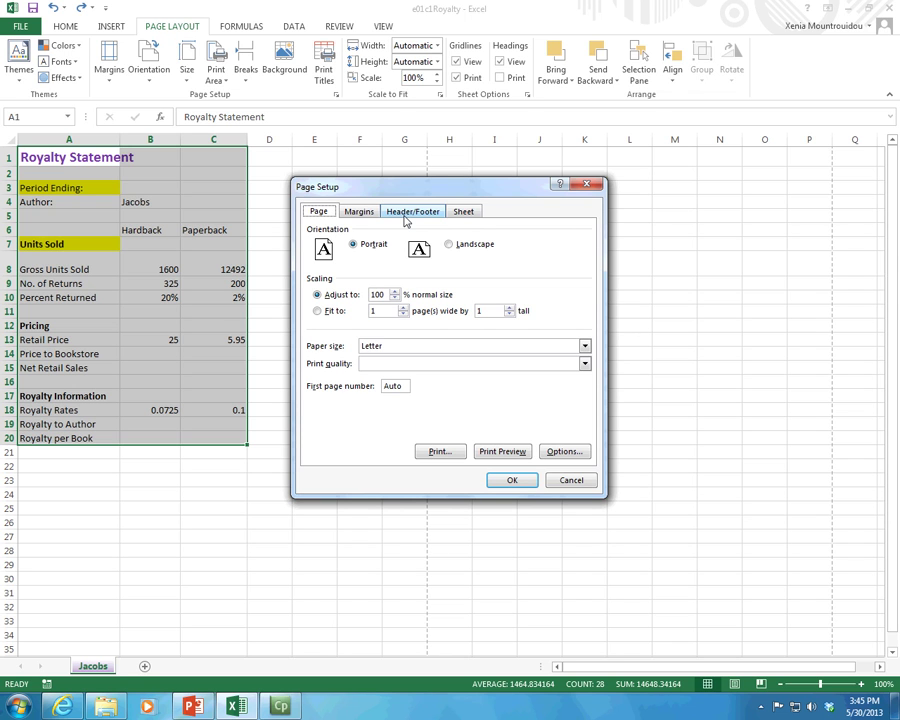
{"action": "left_click", "coordinate": [405, 214]}
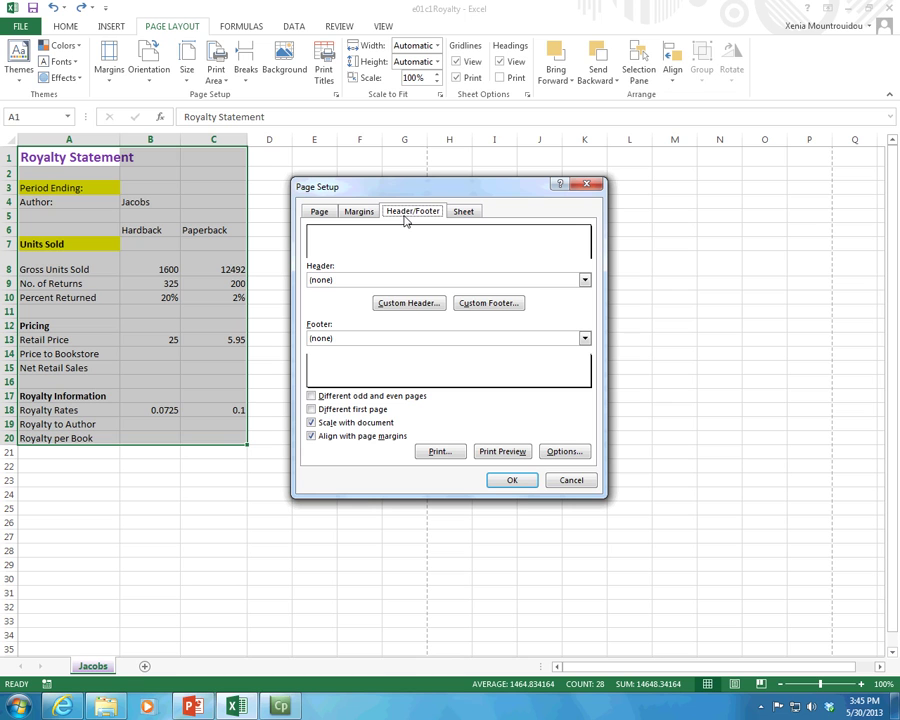
{"action": "left_click", "coordinate": [440, 304]}
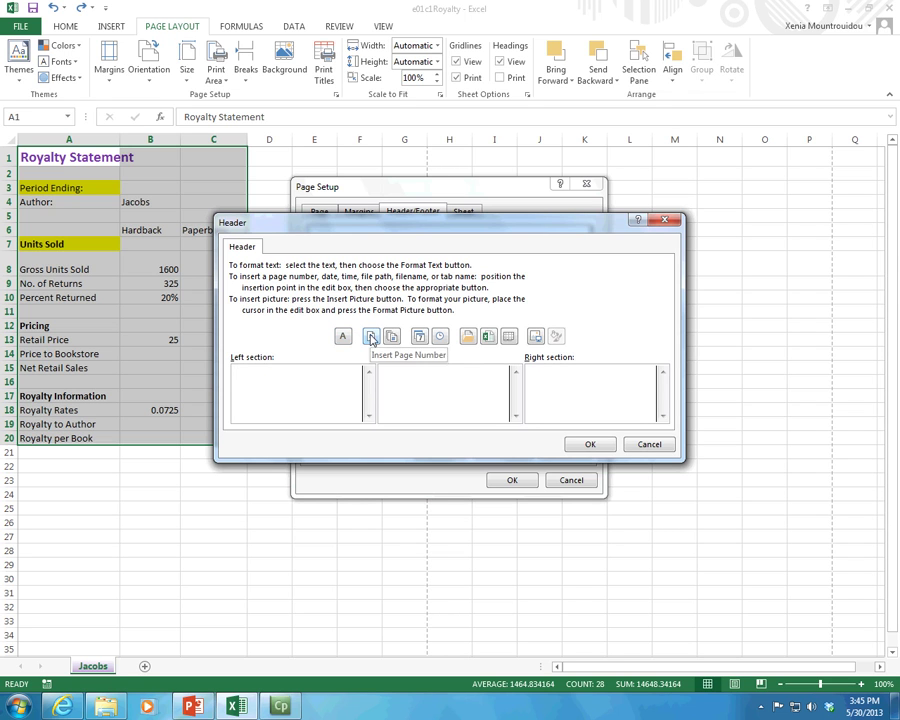
{"action": "left_click", "coordinate": [441, 340]}
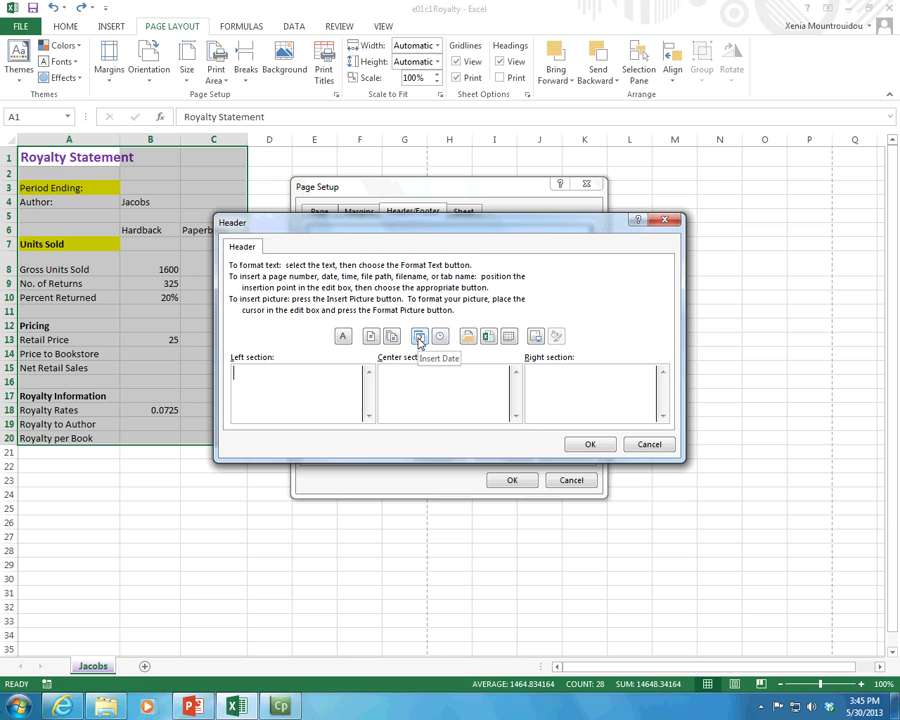
{"action": "left_click", "coordinate": [421, 341]}
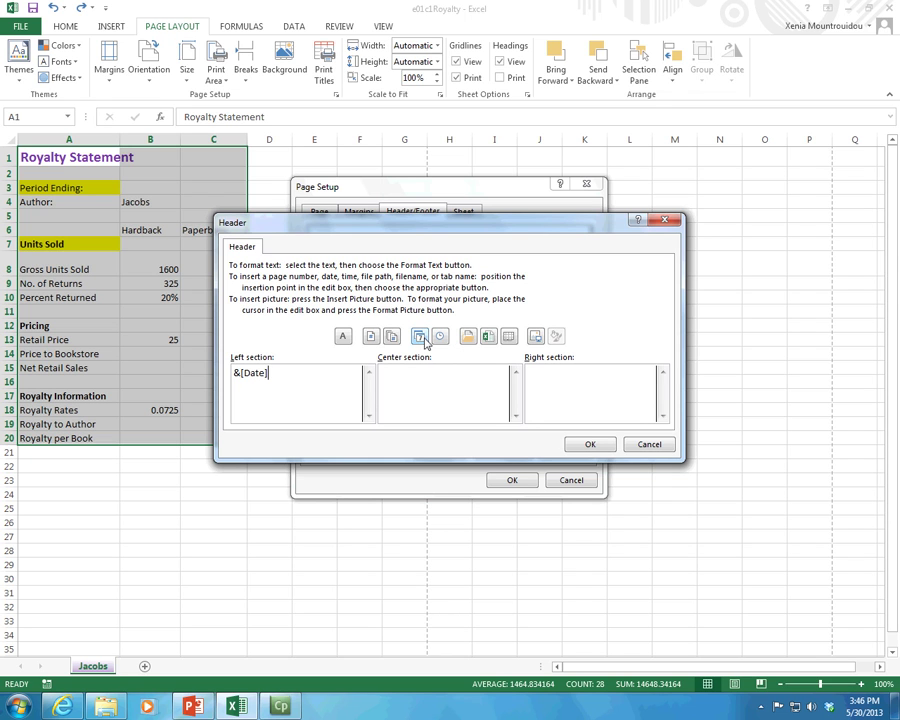
Add the sheet name to the header's center section and the file name to its right section, and apply the header.
{"action": "left_click_drag", "start_coordinate": [268, 373], "coordinate": [232, 372]}
{"action": "left_click", "coordinate": [426, 379]}
{"action": "left_click", "coordinate": [508, 338]}
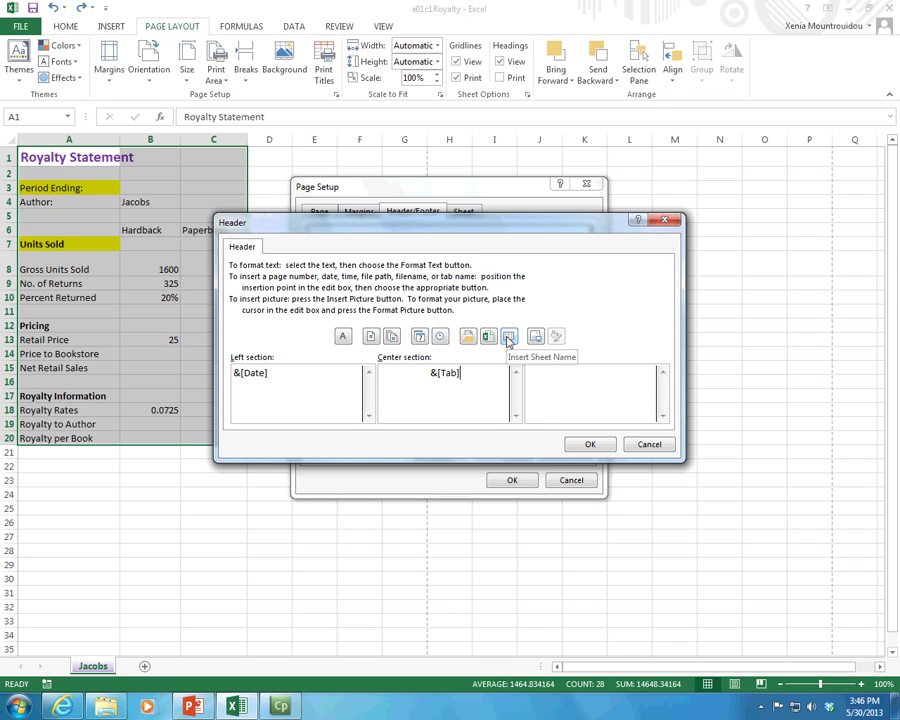
{"action": "left_click", "coordinate": [486, 344]}
{"action": "left_click", "coordinate": [590, 444]}
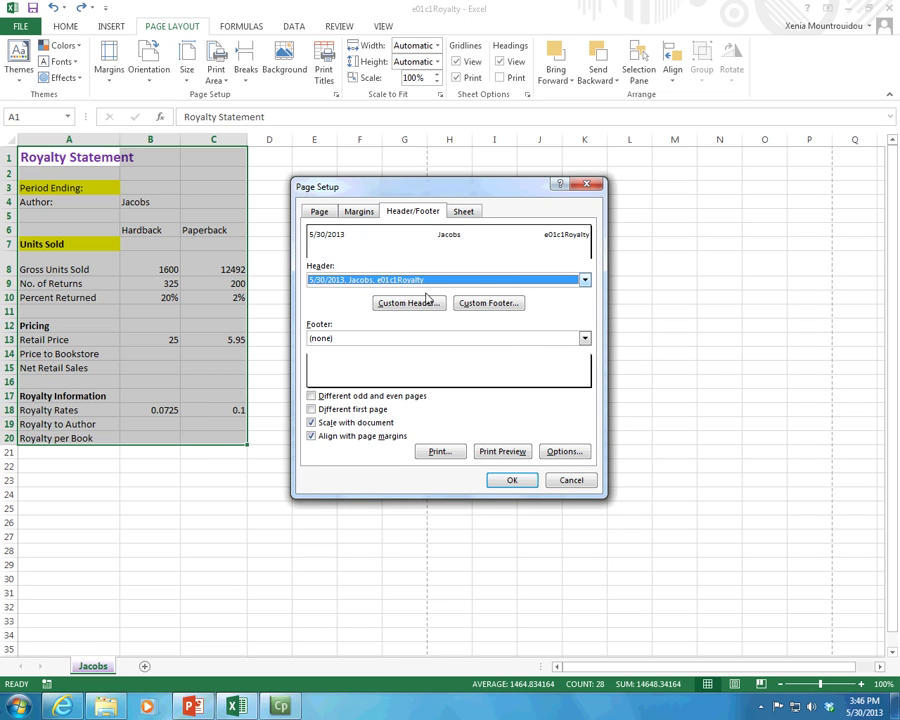
{"action": "left_click", "coordinate": [509, 481]}
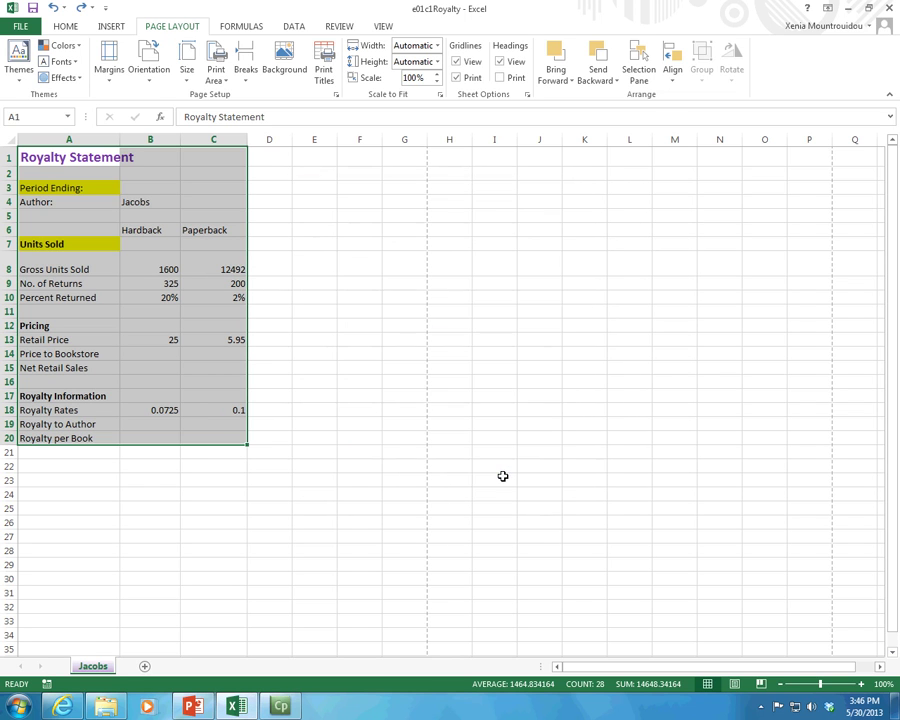
Switch the worksheet to Page Layout view and inspect the left, center and right sections of the header.
{"action": "left_click", "coordinate": [211, 315]}
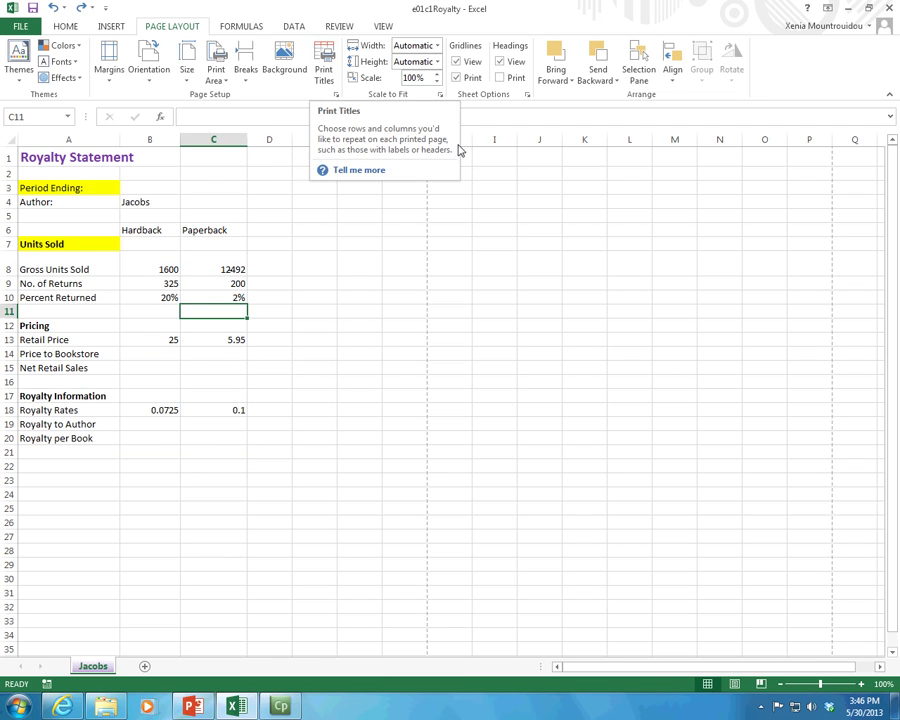
{"action": "left_click", "coordinate": [733, 684]}
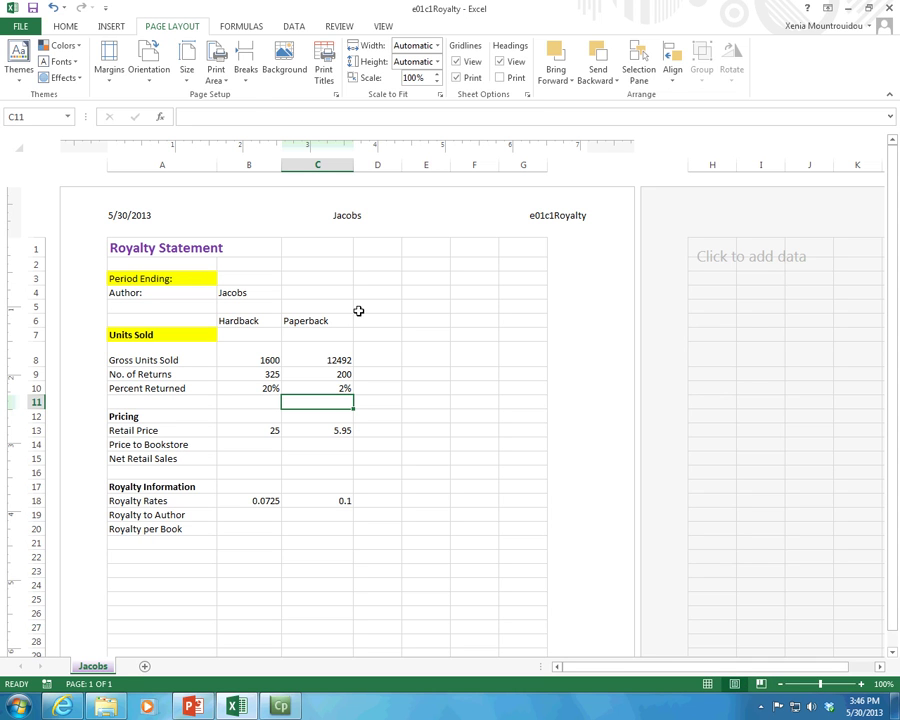
{"action": "left_click", "coordinate": [197, 220]}
{"action": "left_click", "coordinate": [392, 224]}
{"action": "left_click", "coordinate": [532, 234]}
{"action": "left_click", "coordinate": [492, 290]}
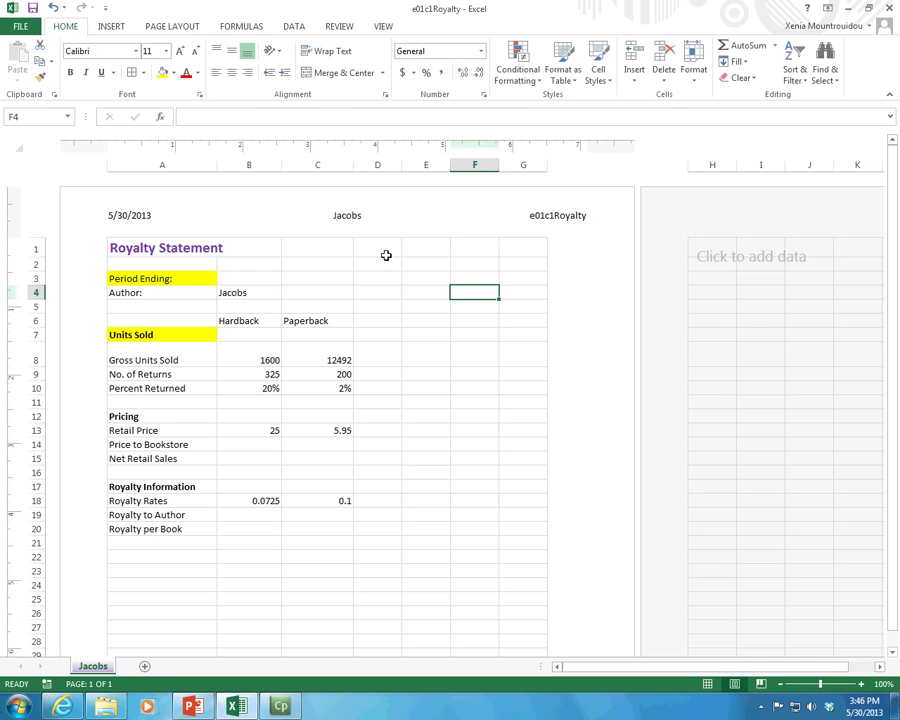
Rename the worksheet by appending "on" to the author's surname and check the header's center section.
{"action": "left_click", "coordinate": [107, 668]}
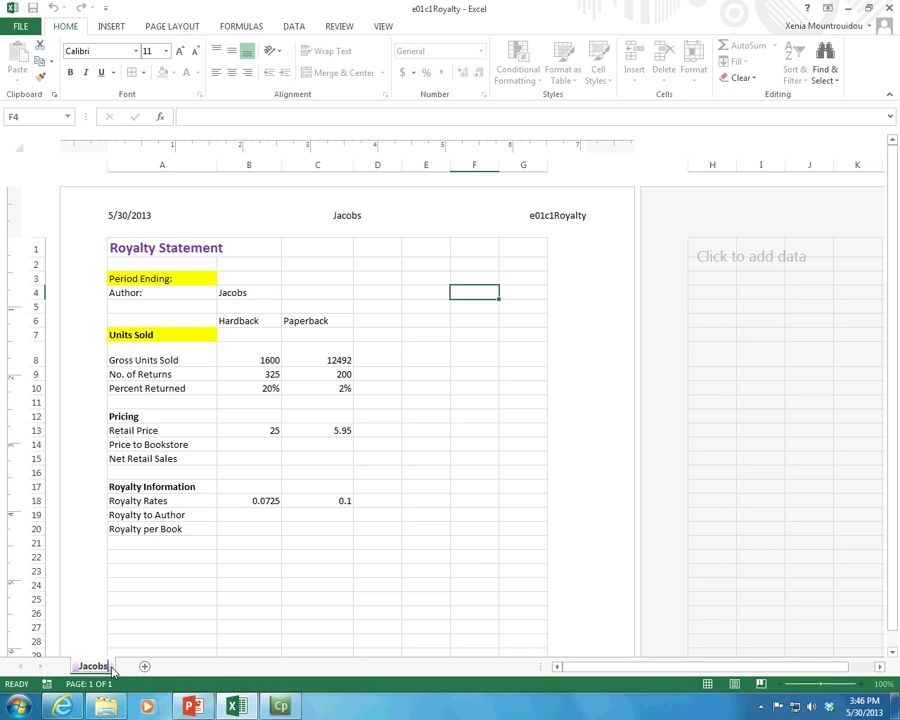
{"action": "type", "text": "on"}
{"action": "key", "text": "Return"}
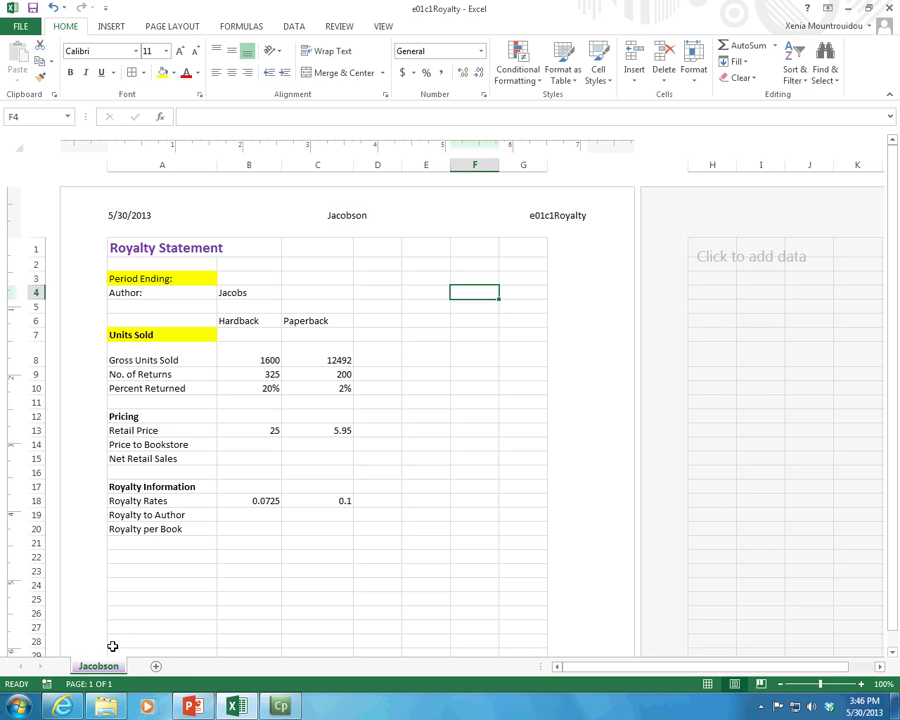
{"action": "left_click", "coordinate": [343, 220]}
{"action": "left_click", "coordinate": [343, 396]}
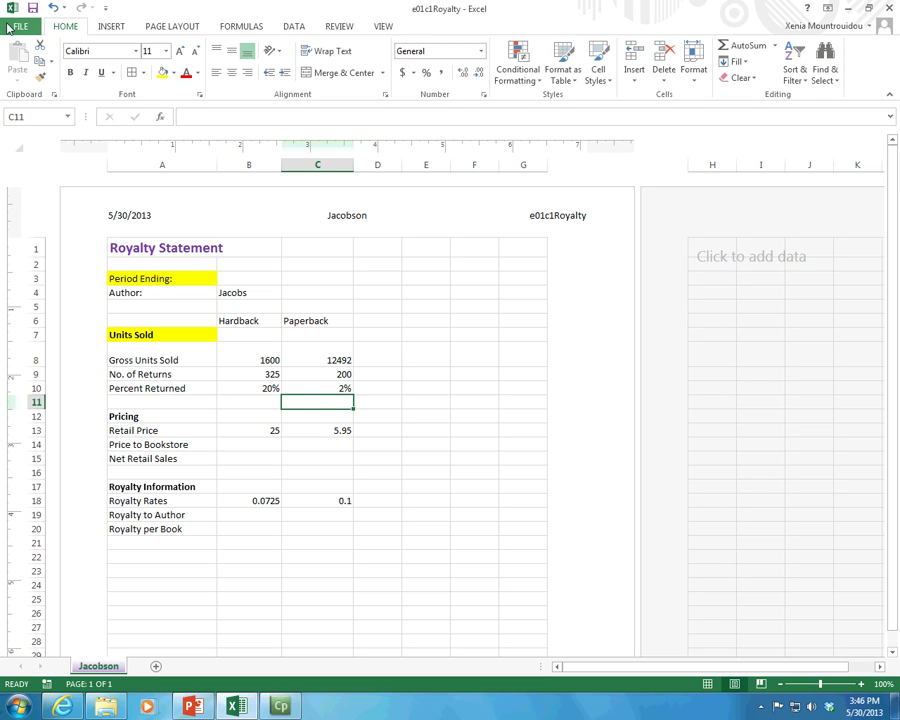
Enable printing of row and column headings and check the statement in the print preview.
{"action": "left_click", "coordinate": [162, 25]}
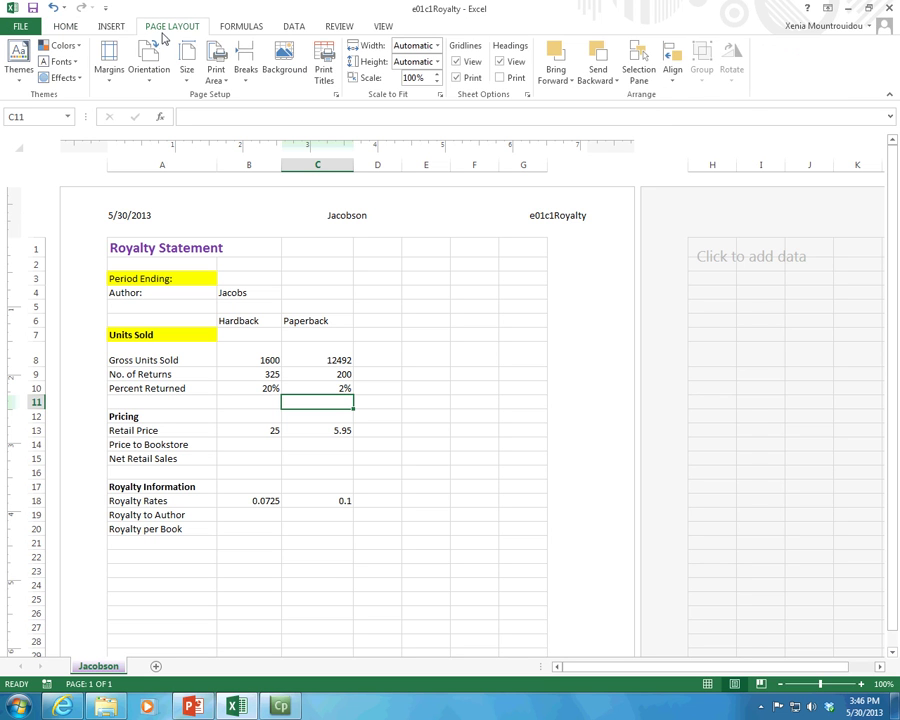
{"action": "left_click", "coordinate": [500, 79]}
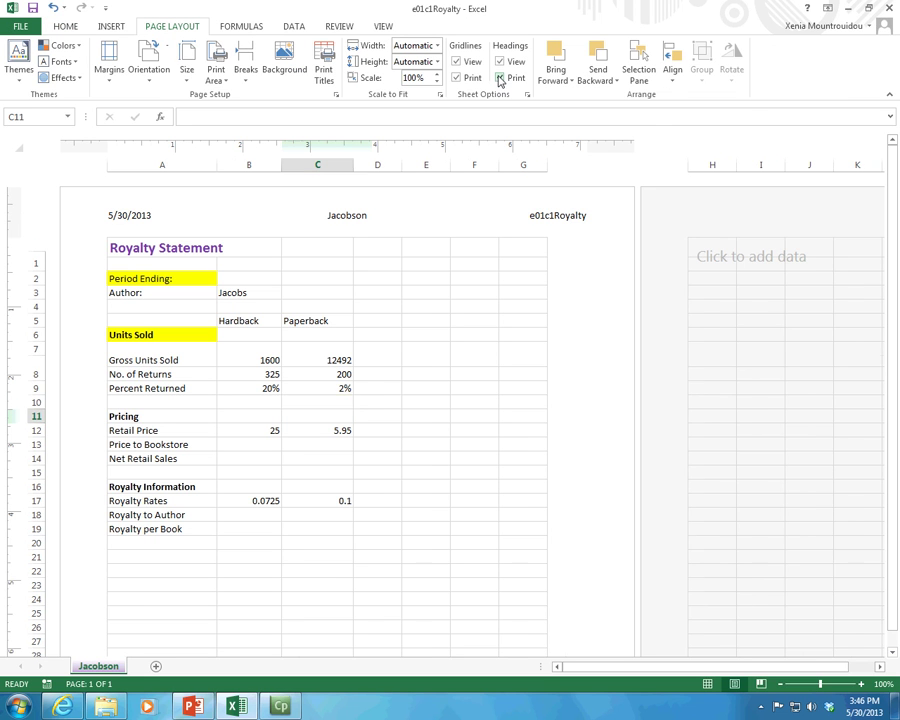
{"action": "left_click", "coordinate": [14, 28]}
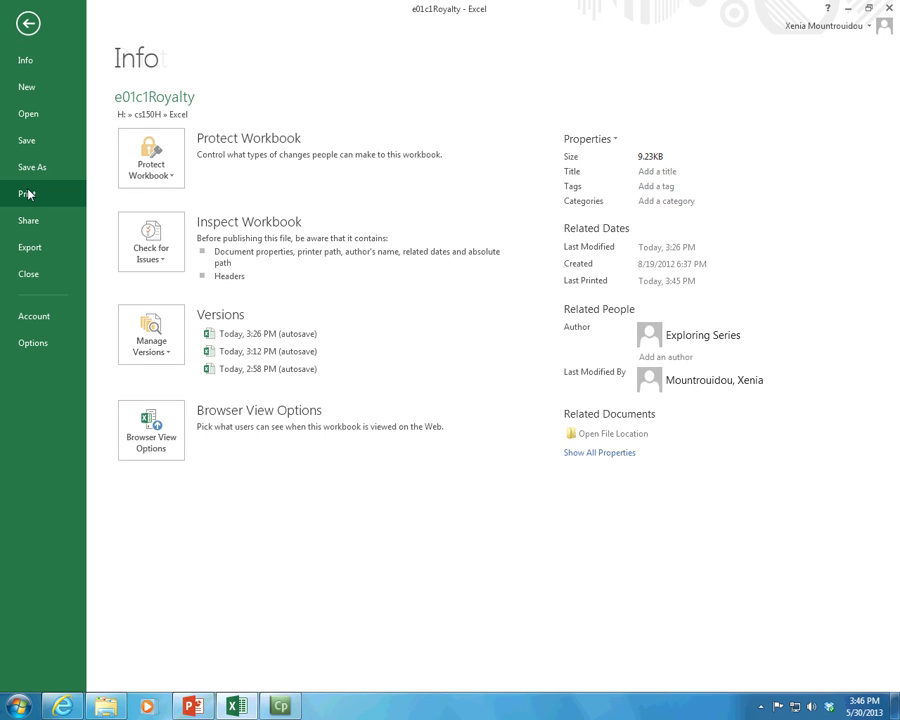
{"action": "left_click", "coordinate": [28, 194]}
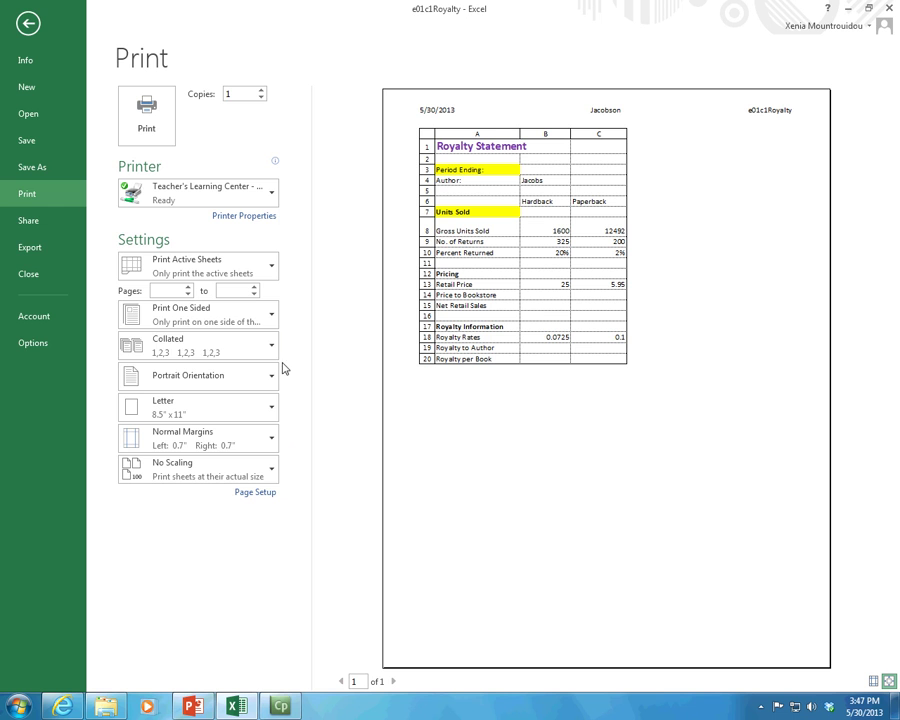
{"action": "left_click", "coordinate": [28, 26]}
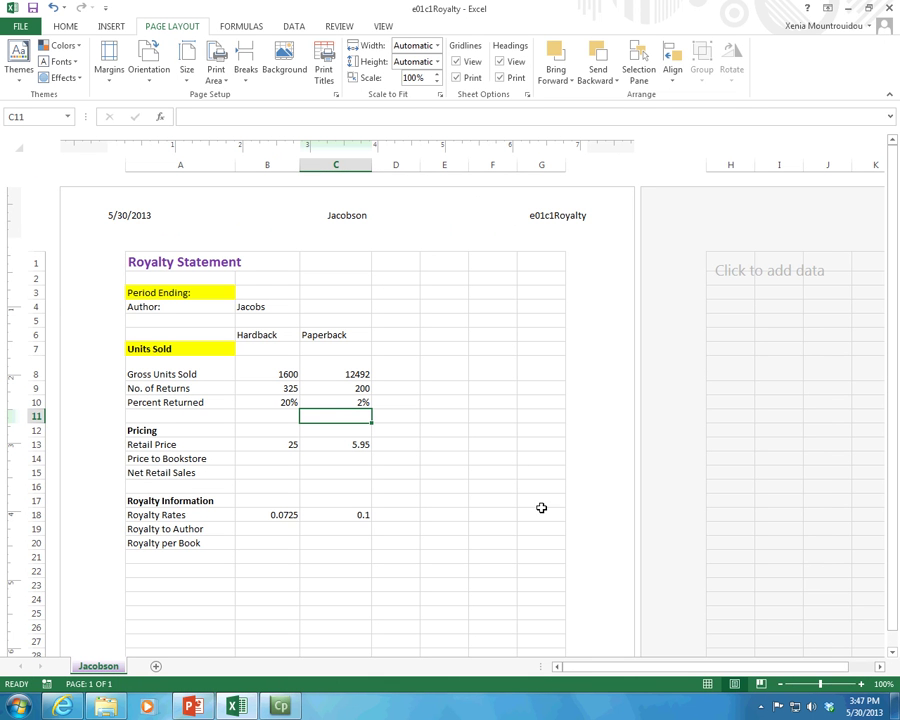
Add a new worksheet after the royalty sheet and rename it DrX.
{"action": "left_click", "coordinate": [156, 666]}
{"action": "double_click", "coordinate": [163, 667]}
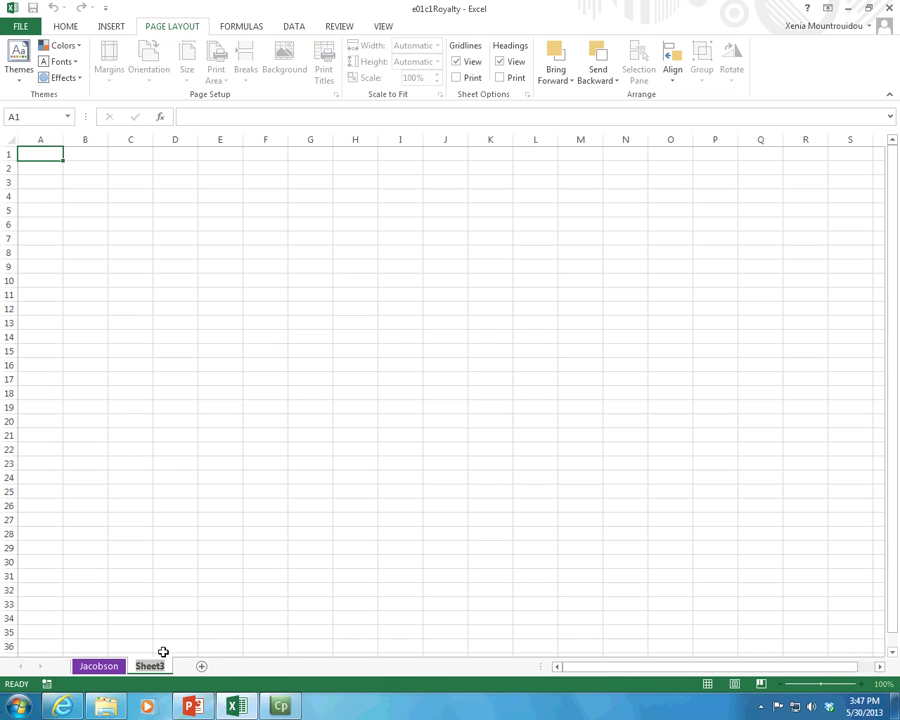
{"action": "type", "text": "DrX"}
{"action": "key", "text": "Return"}
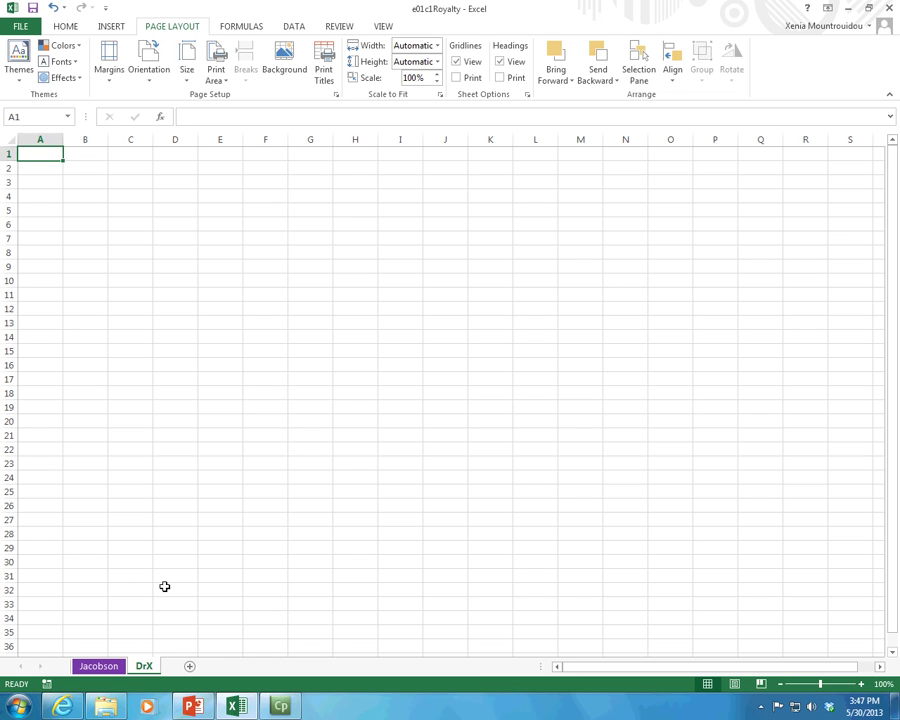
Copy the entire contents of the original royalty sheet and paste them into the DrX sheet starting at cell A1.
{"action": "left_click", "coordinate": [98, 666]}
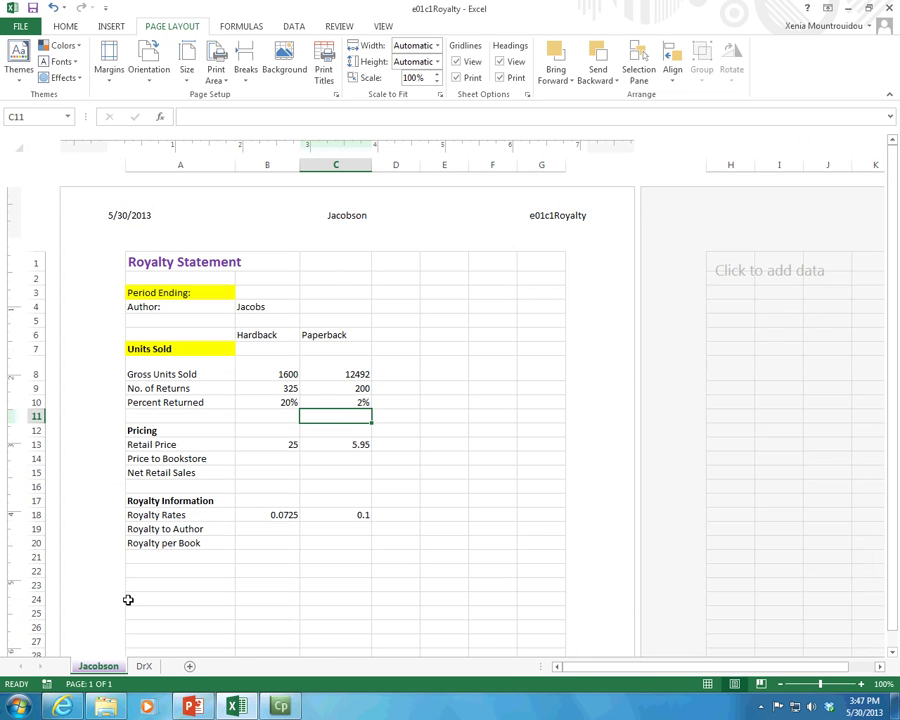
{"action": "left_click", "coordinate": [19, 146]}
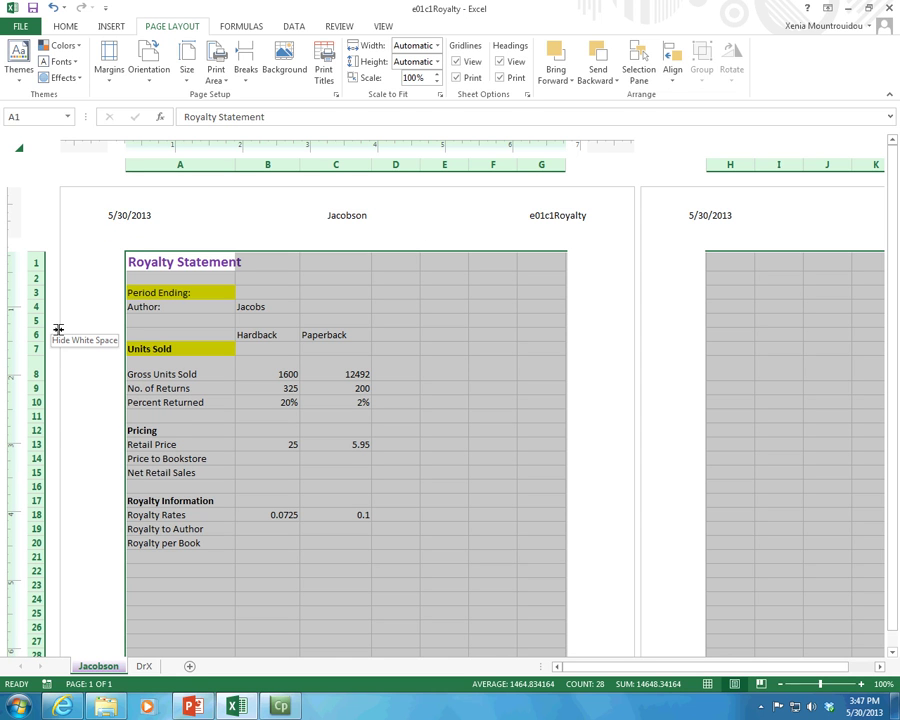
{"action": "key", "text": "ctrl+c"}
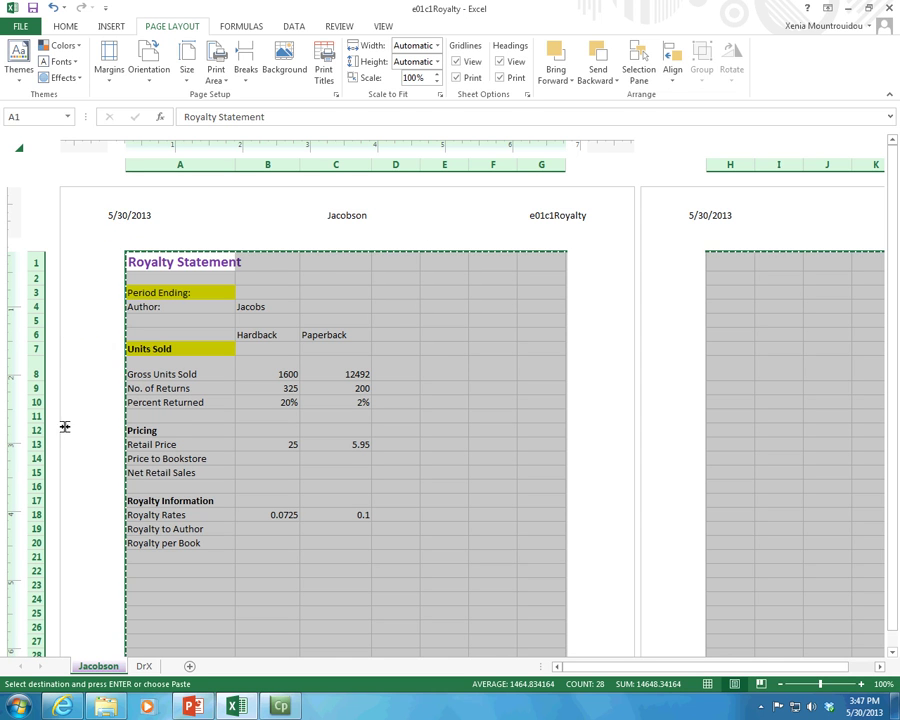
{"action": "left_click", "coordinate": [144, 666]}
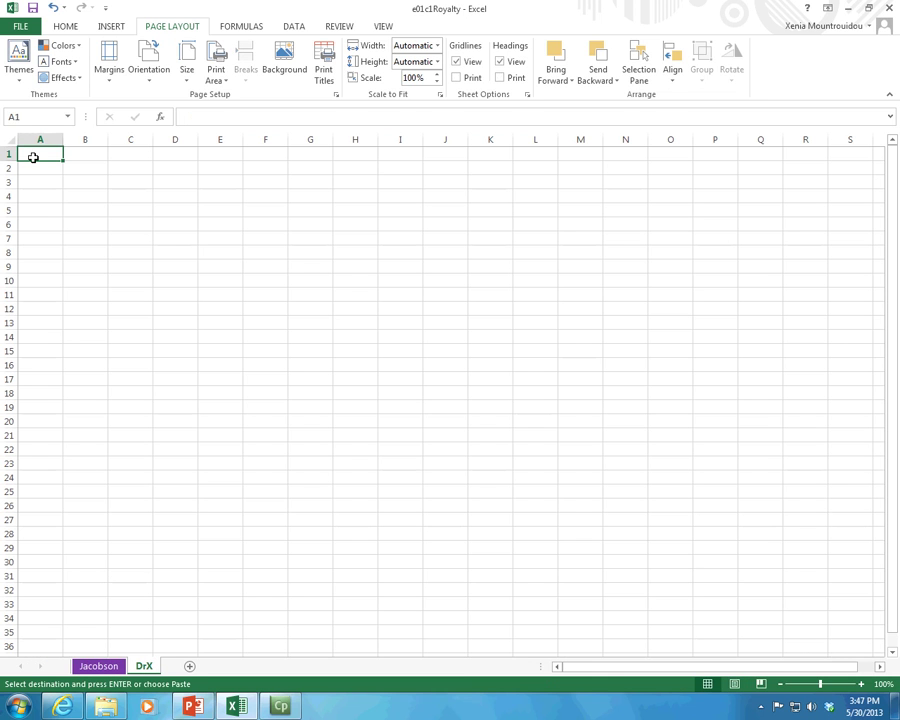
{"action": "key", "text": "ctrl+v"}
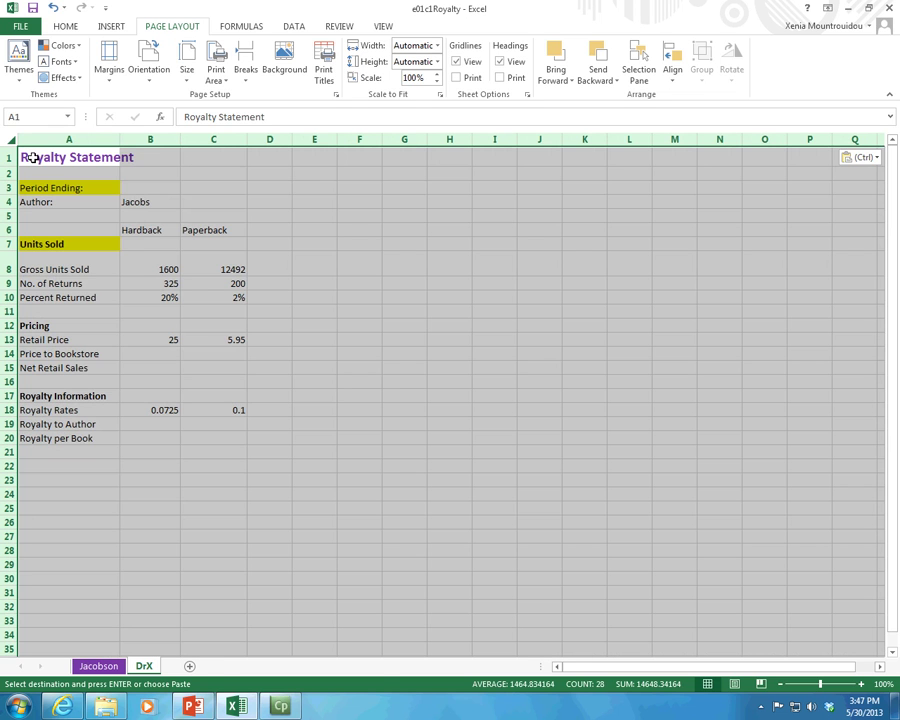
{"action": "left_click", "coordinate": [229, 282]}
{"action": "left_click", "coordinate": [166, 295]}
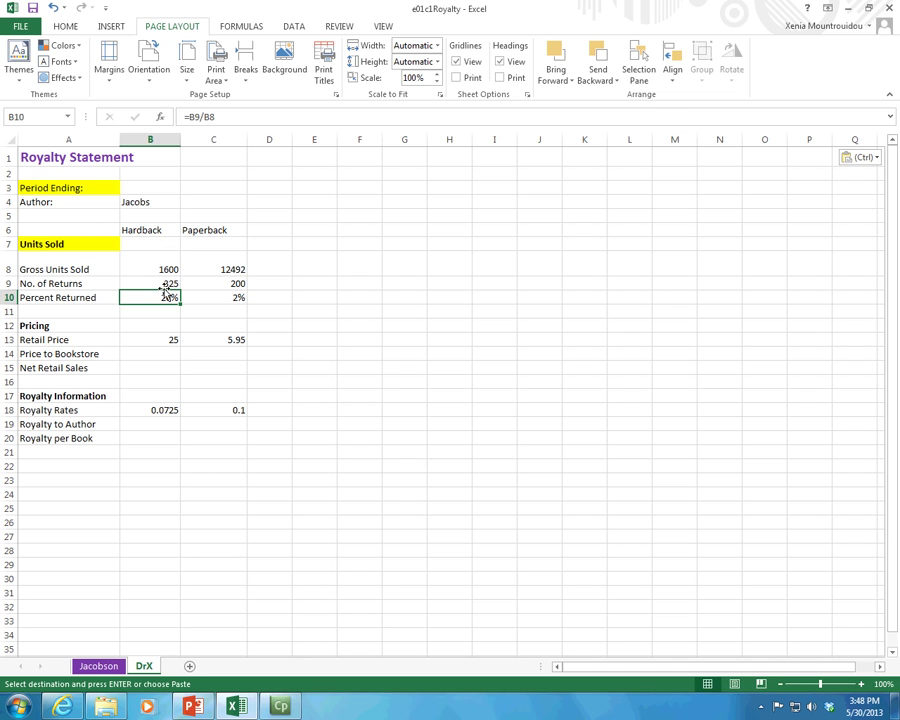
Replace the author in cell B4 of the DrX sheet with DrX.
{"action": "left_click", "coordinate": [165, 203]}
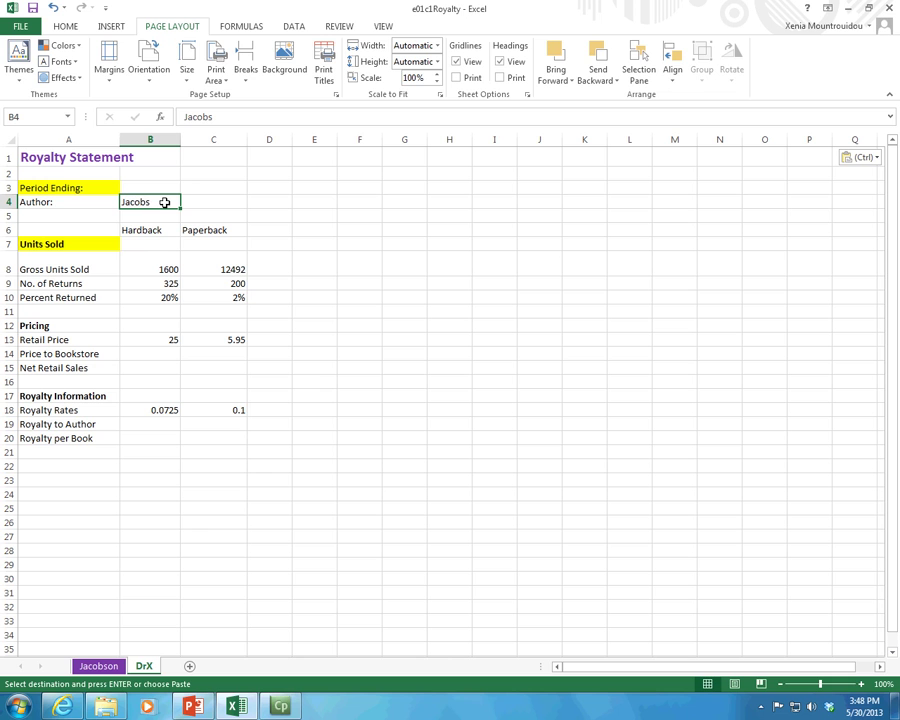
{"action": "type", "text": "DrX"}
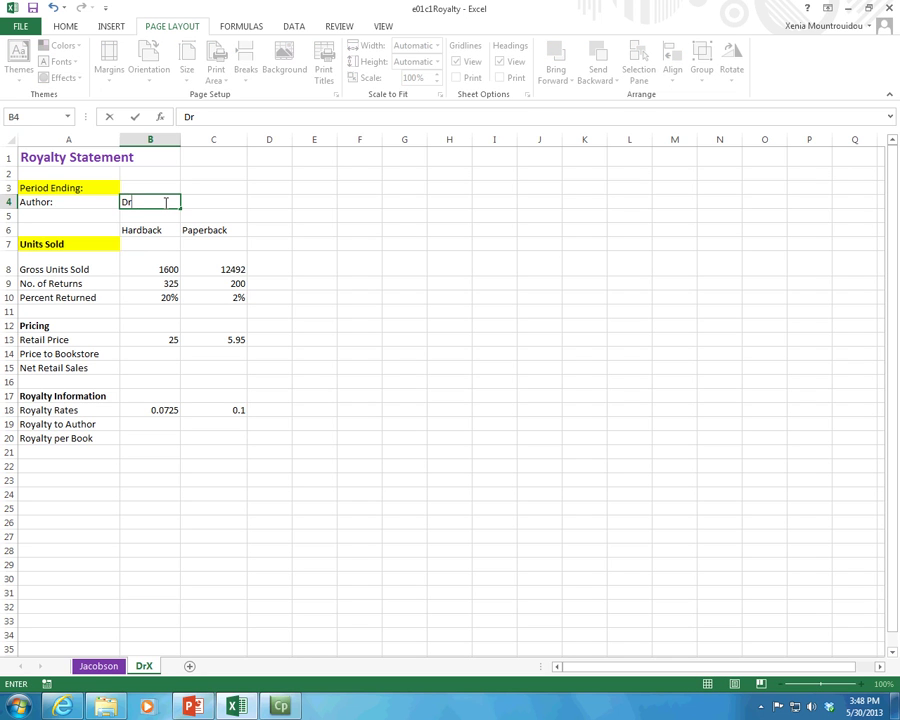
{"action": "key", "text": "Return"}
Set the hardback Gross Units Sold to 200 and the hardback No. of Returns to 32 on the DrX sheet.
{"action": "left_click", "coordinate": [170, 268]}
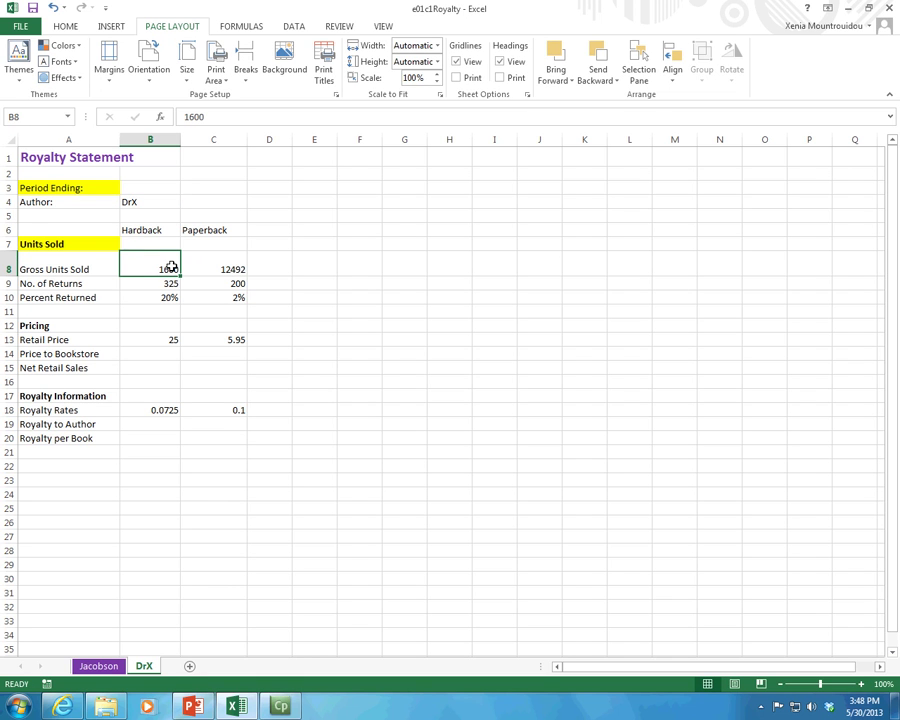
{"action": "type", "text": "200"}
{"action": "key", "text": "Return"}
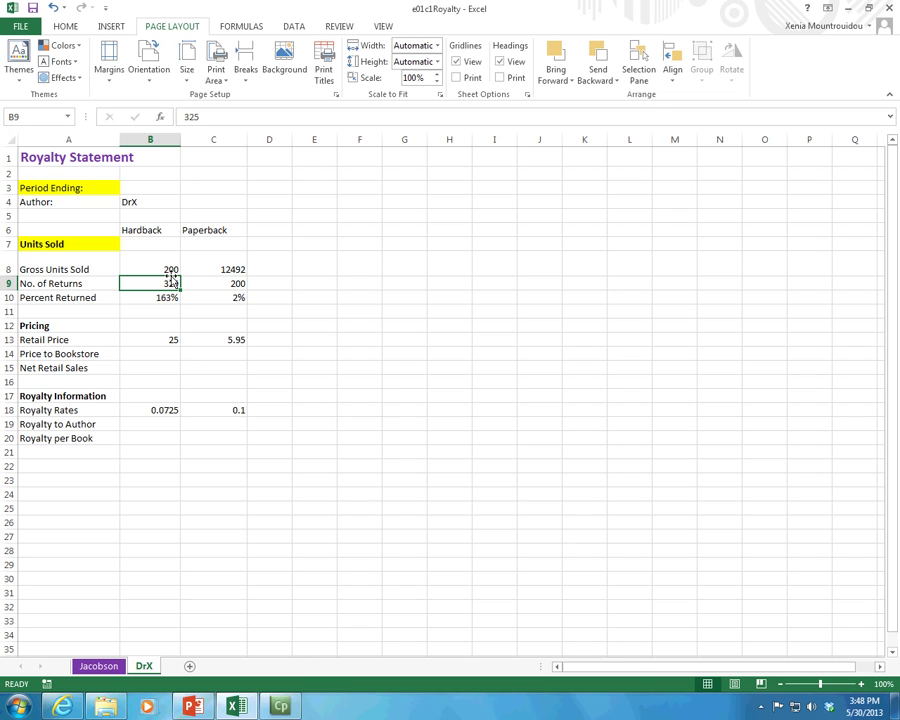
{"action": "type", "text": "32"}
{"action": "key", "text": "Return"}
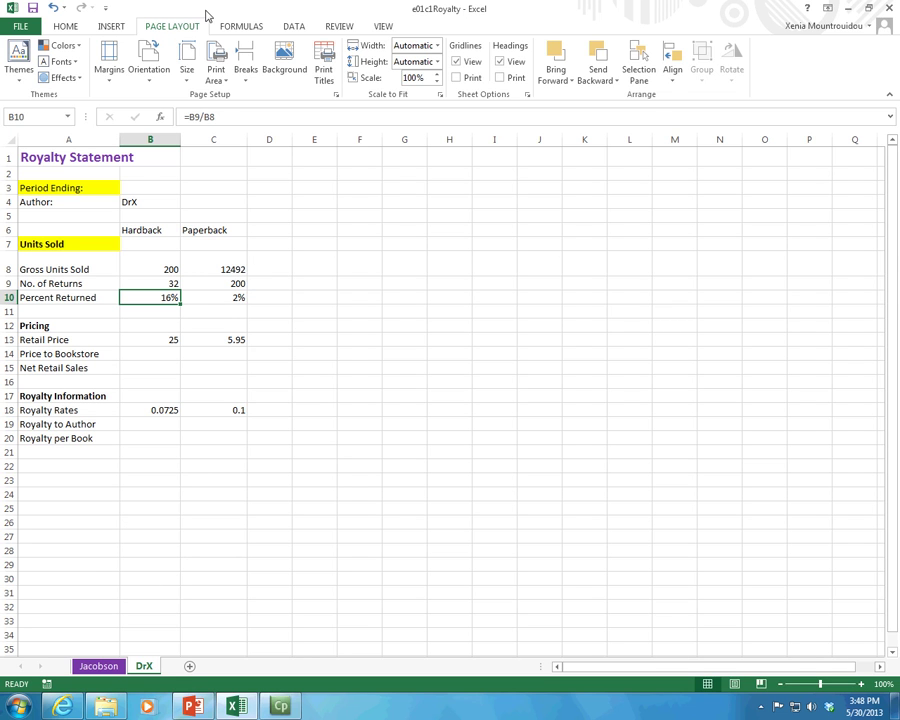
Set the print scope to Print Entire Workbook and page through both statements in the print preview, returning to the first page.
{"action": "left_click", "coordinate": [20, 26]}
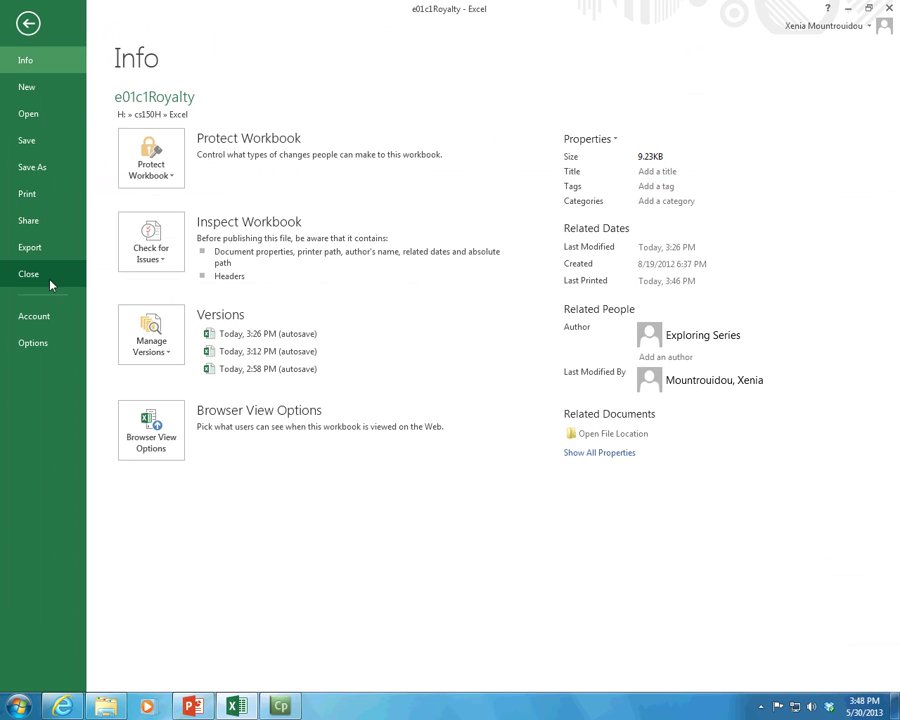
{"action": "left_click", "coordinate": [28, 194]}
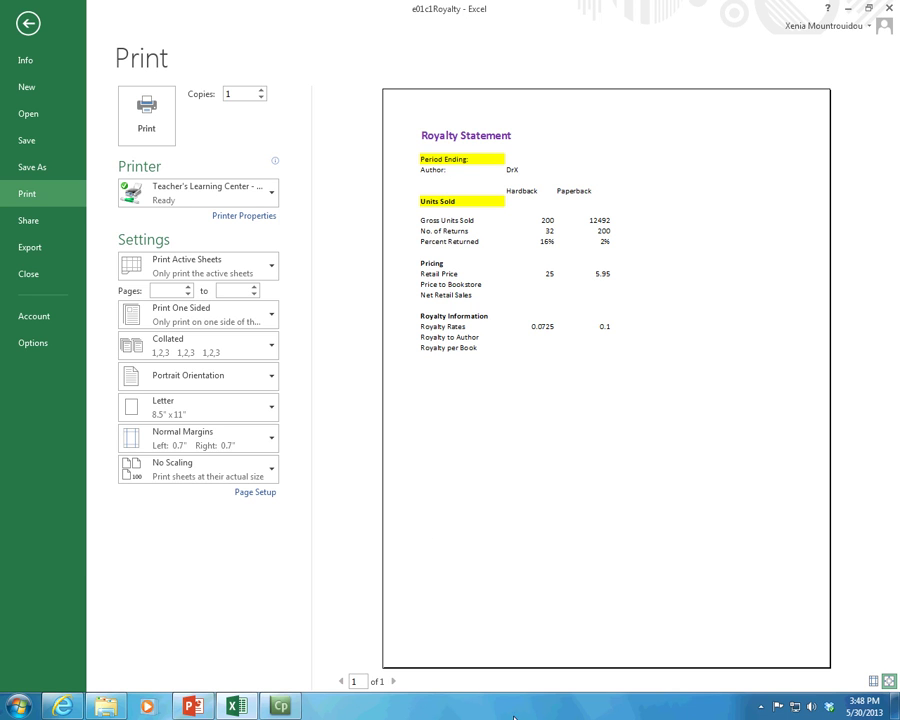
{"action": "left_click", "coordinate": [278, 479]}
{"action": "left_click", "coordinate": [278, 479]}
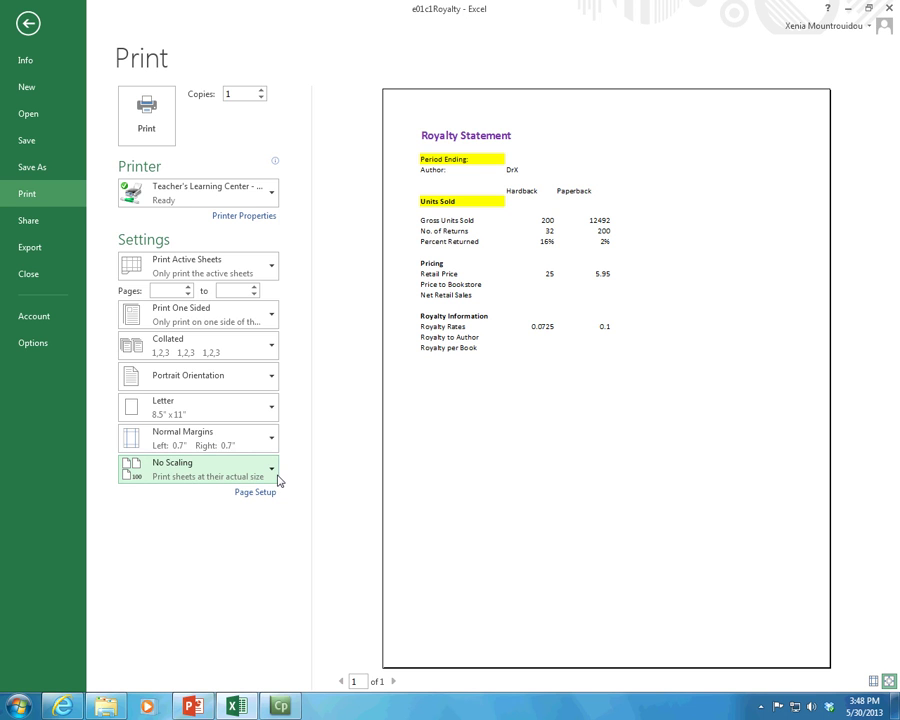
{"action": "left_click", "coordinate": [246, 277]}
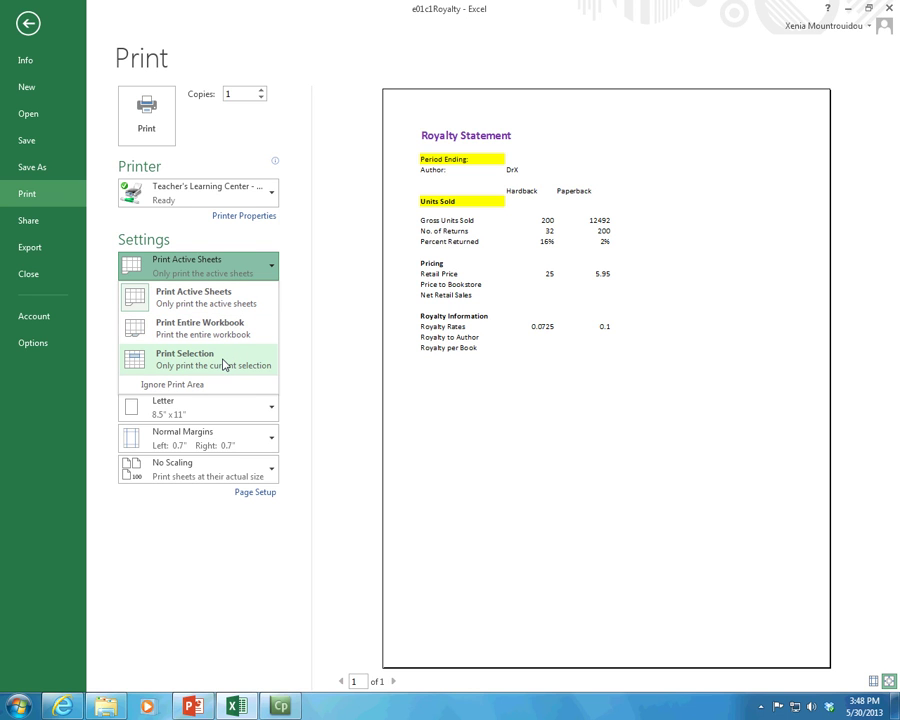
{"action": "left_click", "coordinate": [244, 337]}
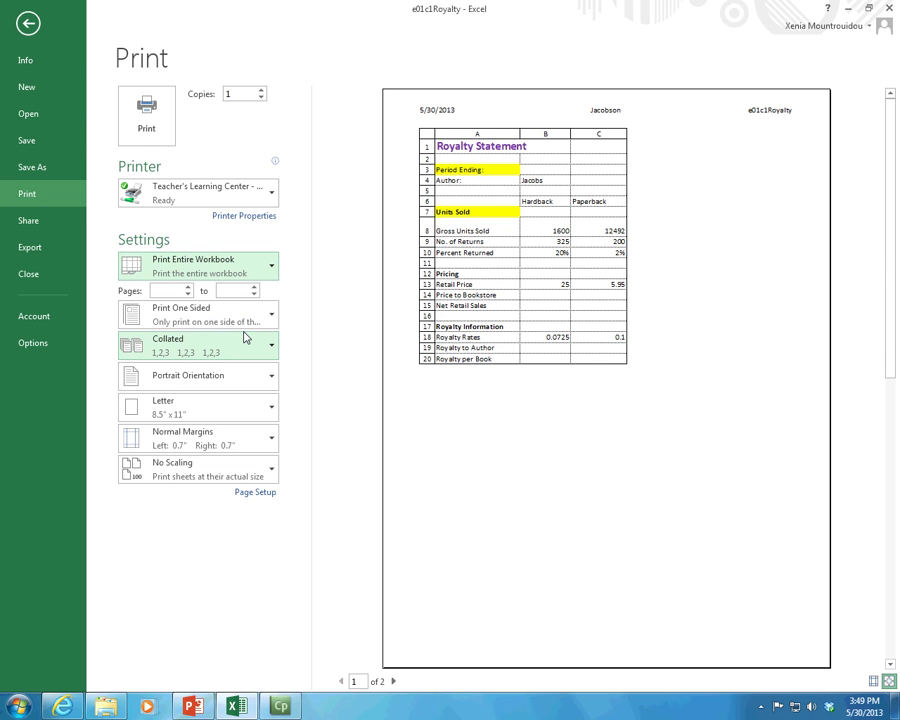
{"action": "left_click", "coordinate": [394, 681]}
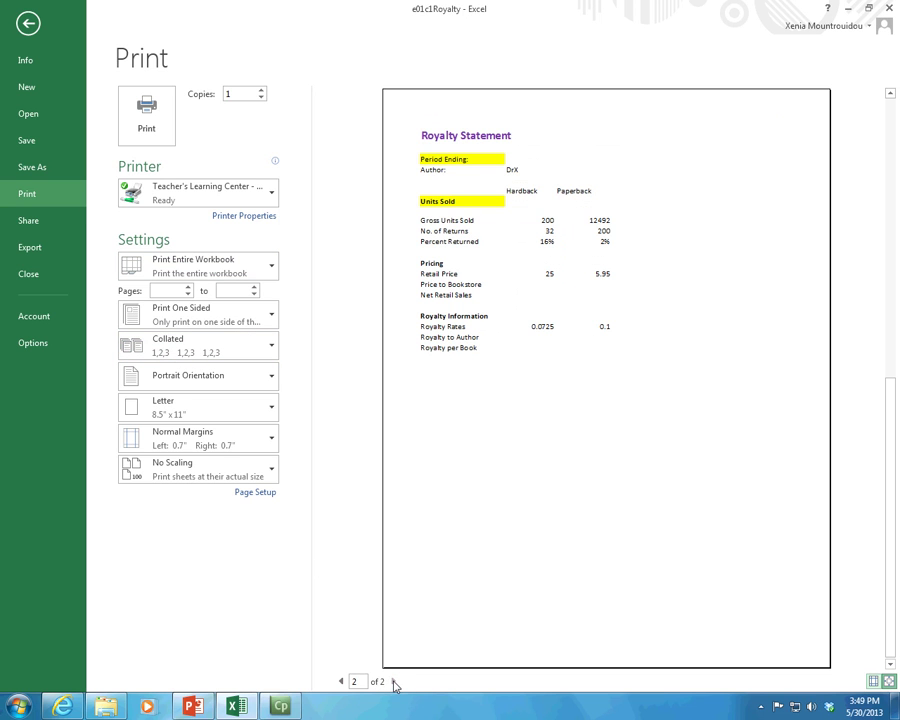
{"action": "left_click", "coordinate": [341, 681]}
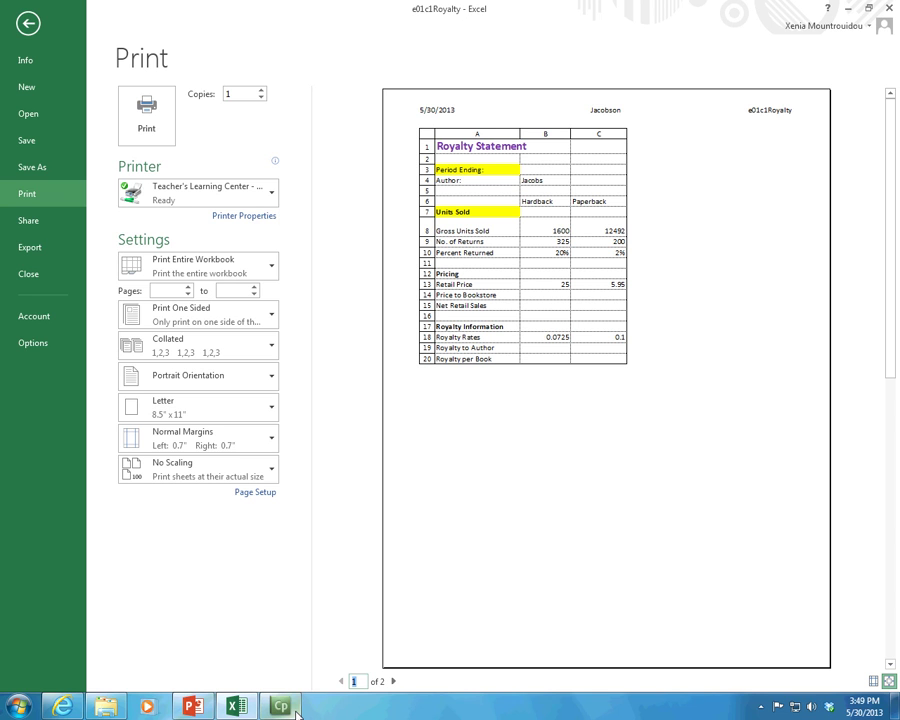
{"action": "mouse_move", "coordinate": [297, 714]}
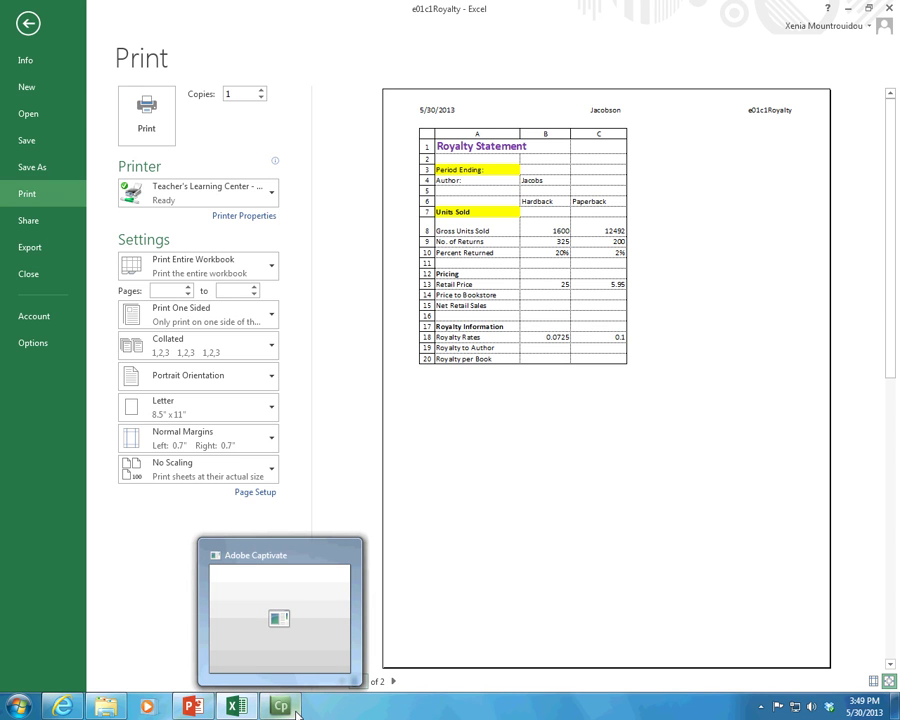